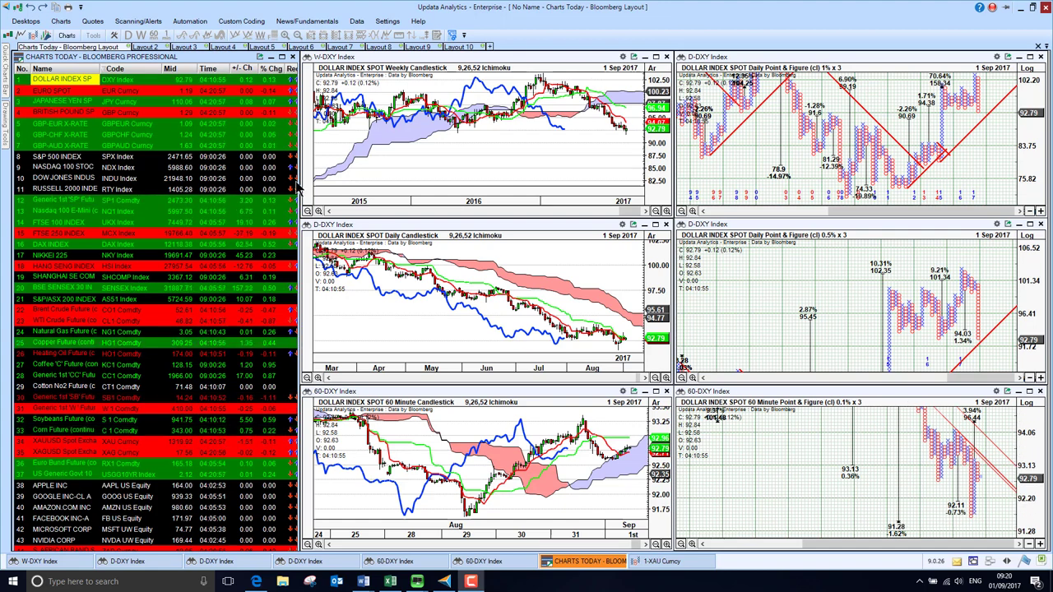
Relink all six charts from the Dollar Index to EUR Curncy using the EURO SPOT row.
click(71, 92)
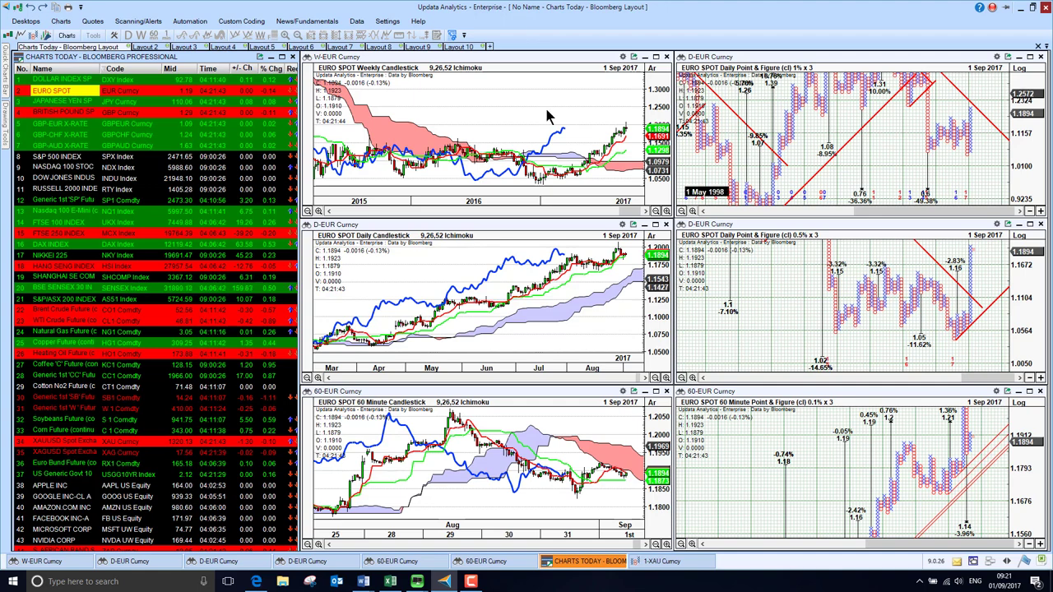
Load Japanese Yen Spot into the charts, then British Pound Spot (GBP Curncy).
click(47, 102)
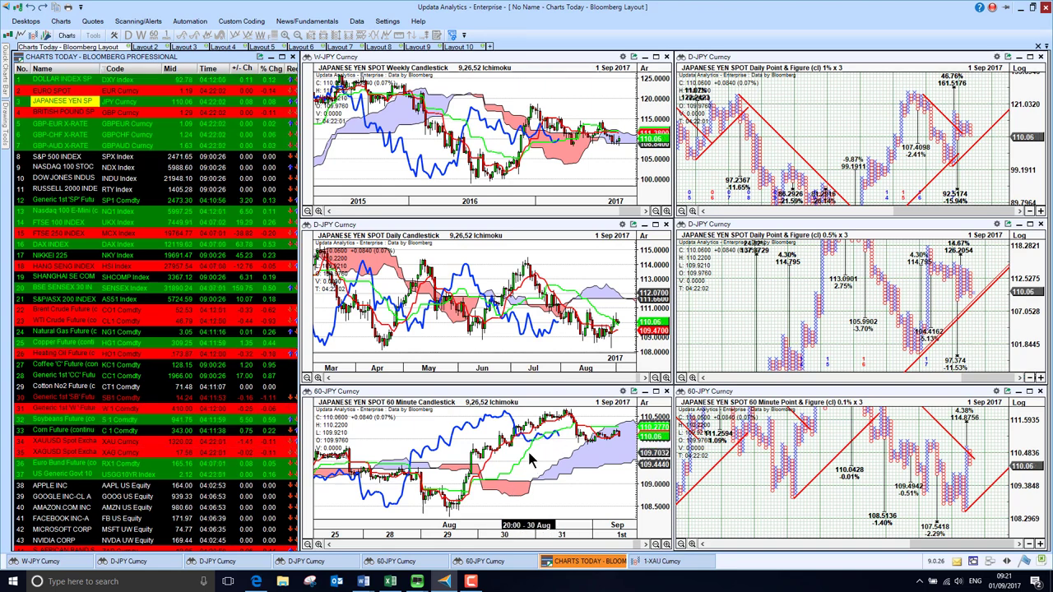
click(85, 114)
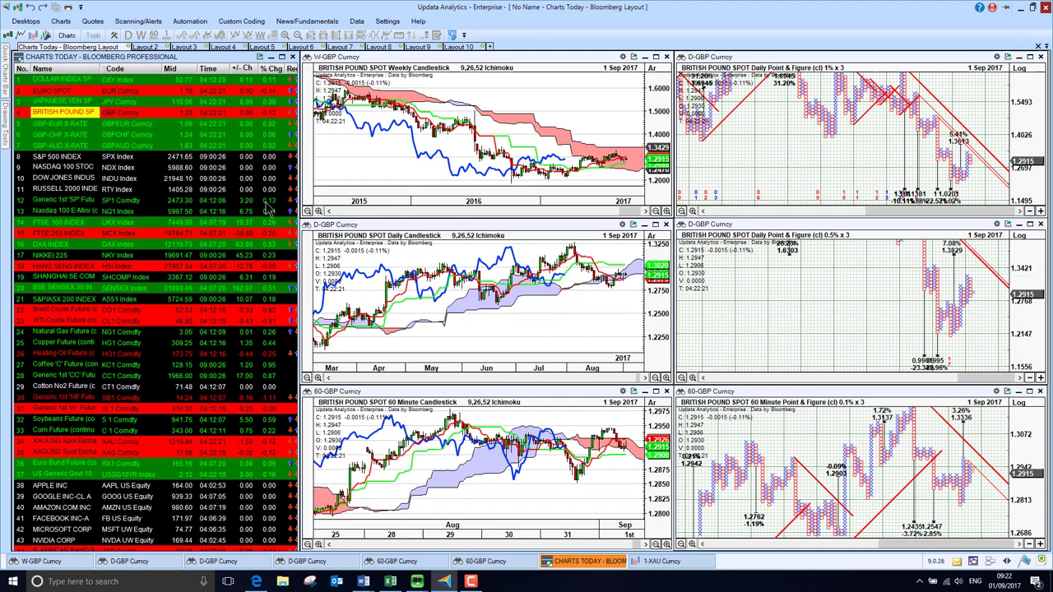
Cycle the charts through the GBP-EUR, GBP-CHF and GBP-AUD crosses, ending on SPX Index.
click(58, 124)
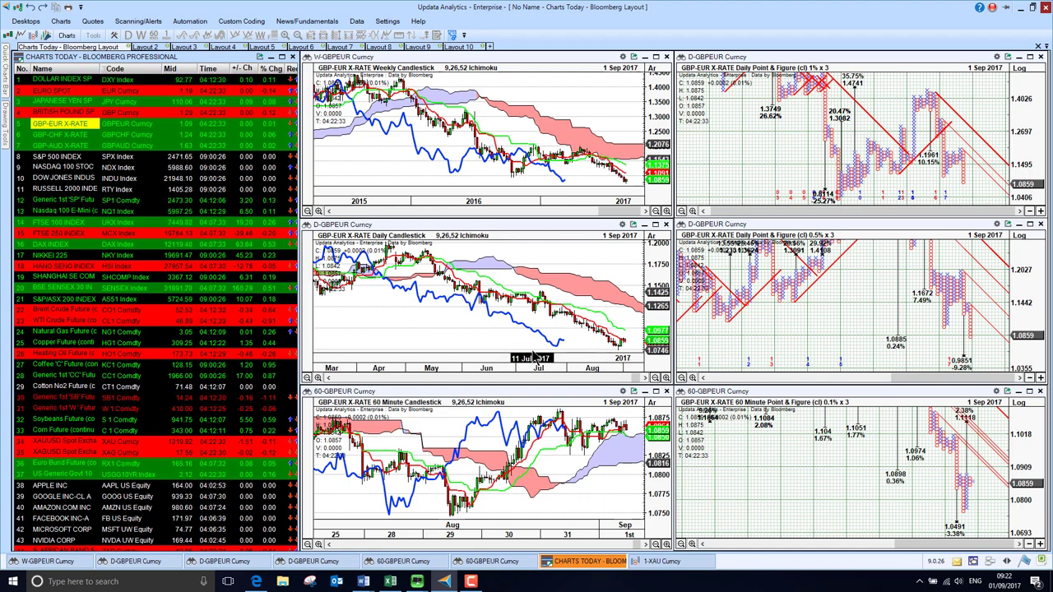
click(86, 131)
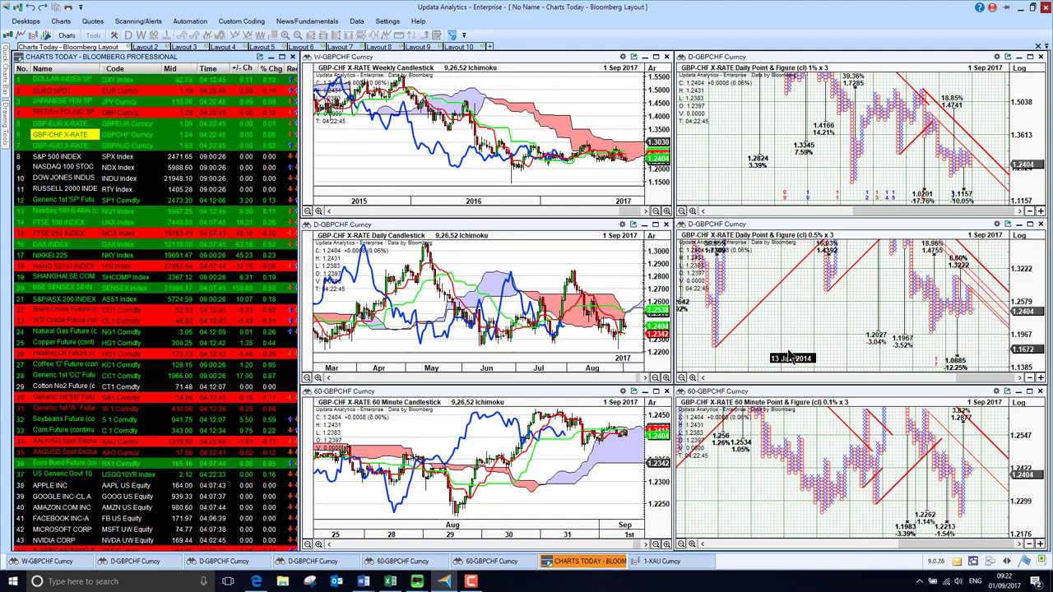
click(56, 145)
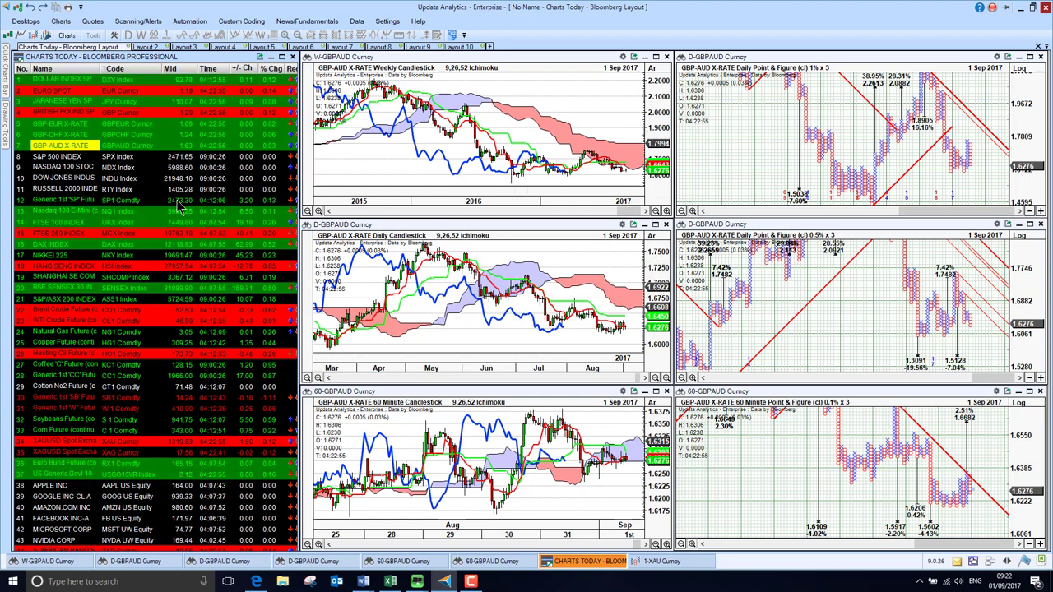
click(58, 158)
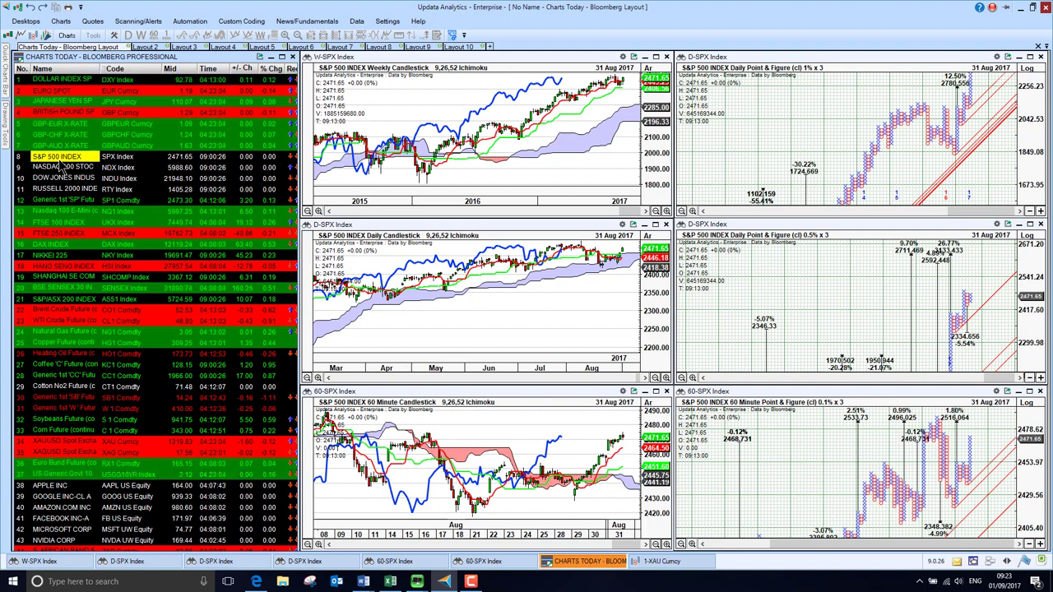
Step the charts through NASDAQ 100, Dow Jones, Russell 2000, SP1 and NQ1 futures to UKX Index.
click(59, 166)
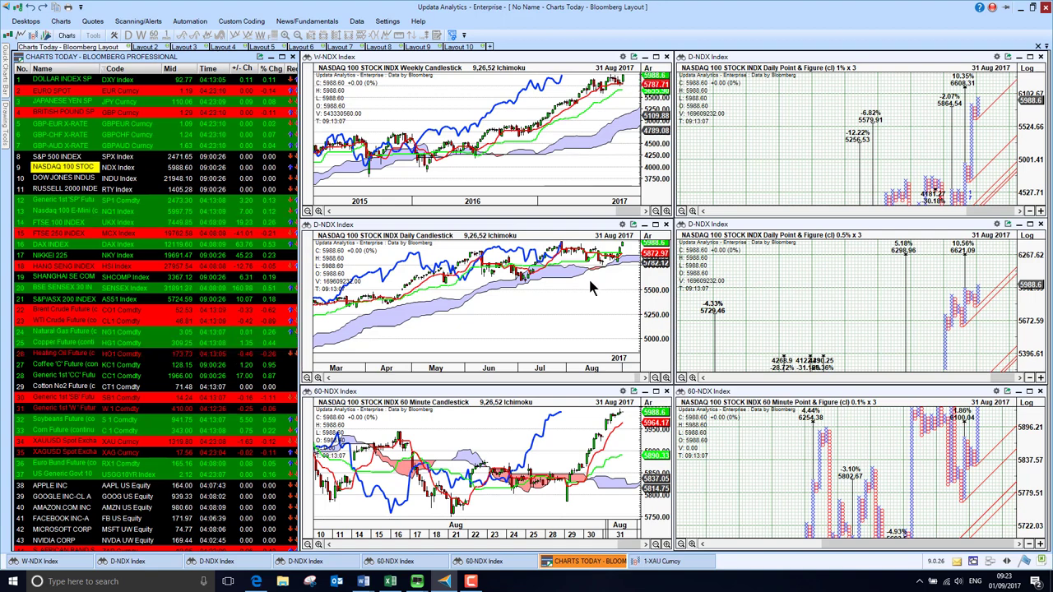
click(57, 182)
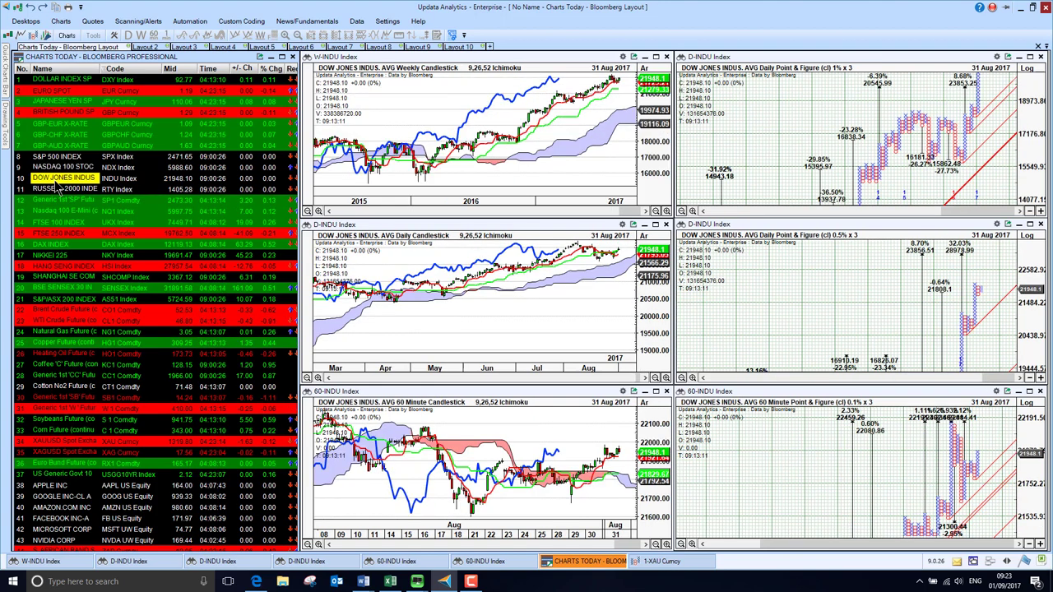
click(60, 189)
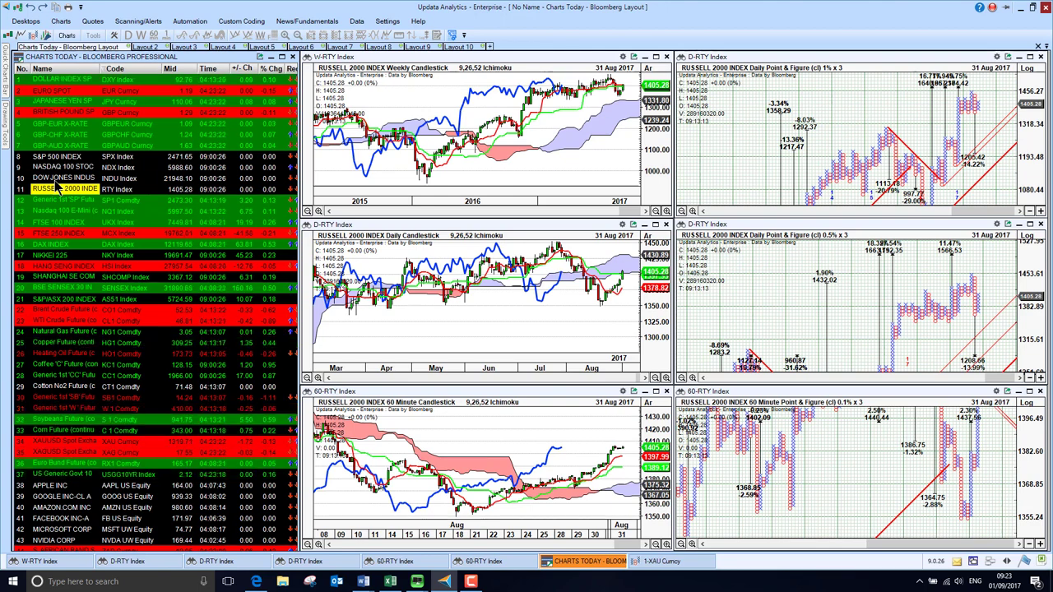
key(Down)
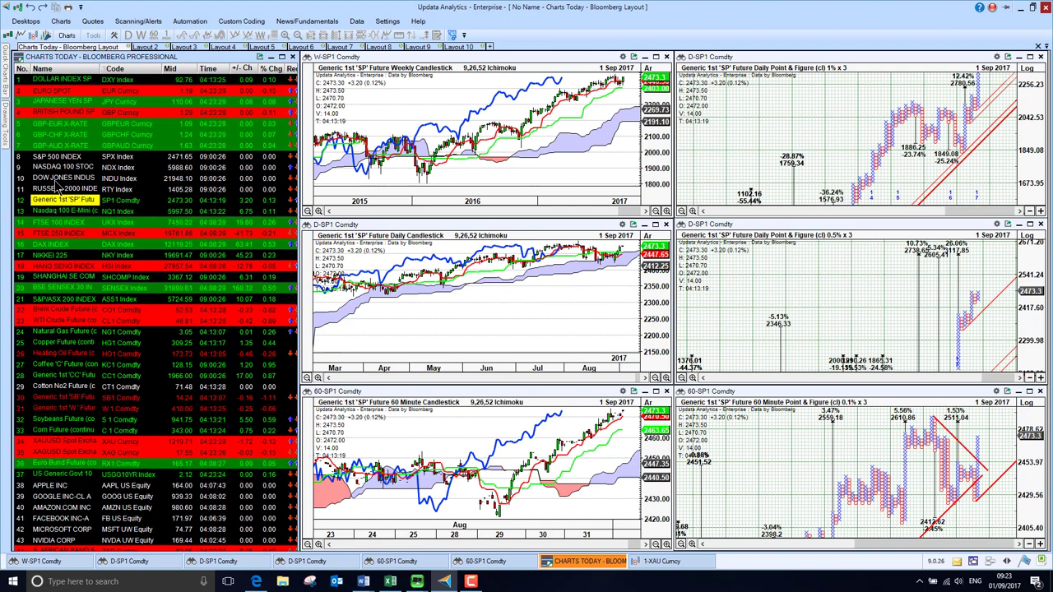
key(Down)
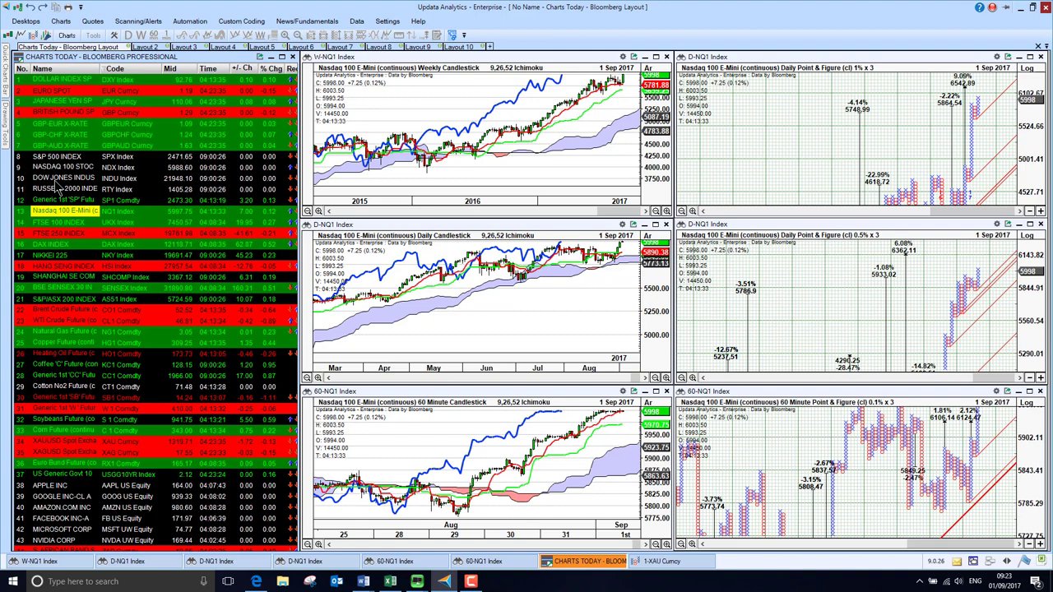
key(Down)
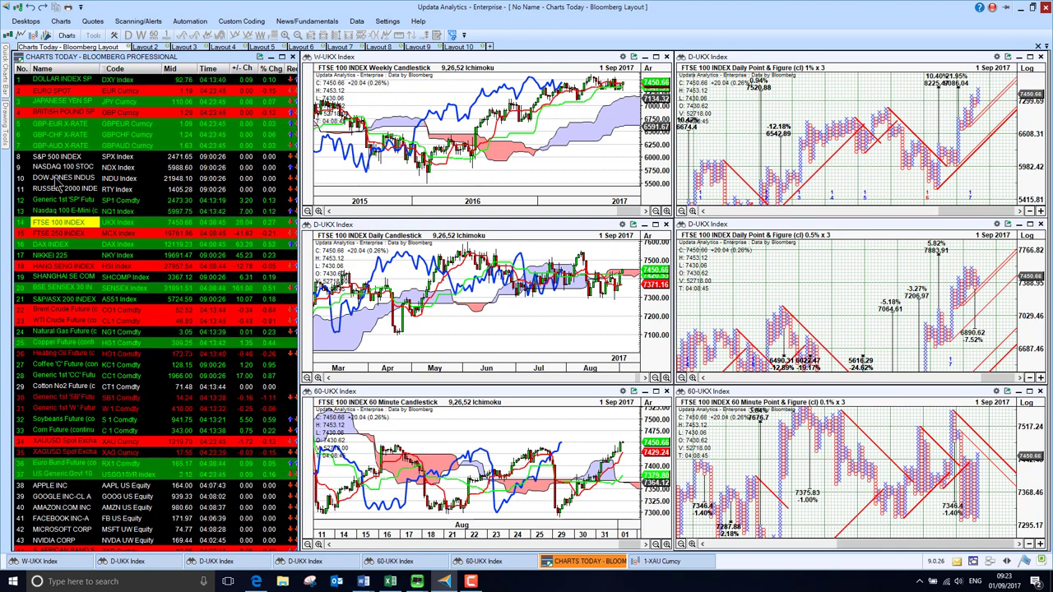
Review FTSE 250 and DAX, view the 60-minute DAX P&F chart full-size, then load Nikkei 225.
key(Down)
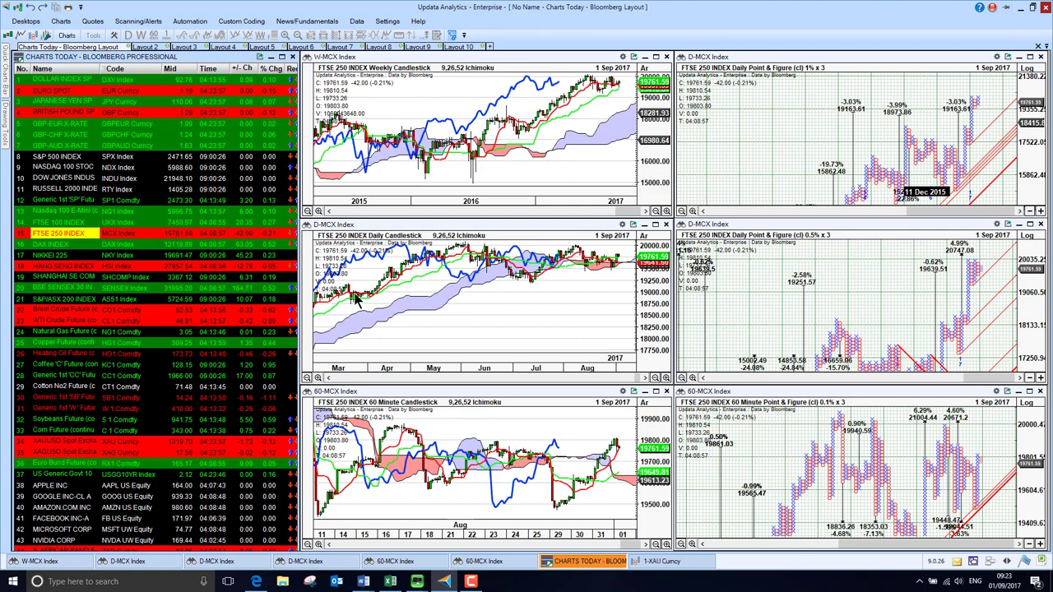
click(55, 246)
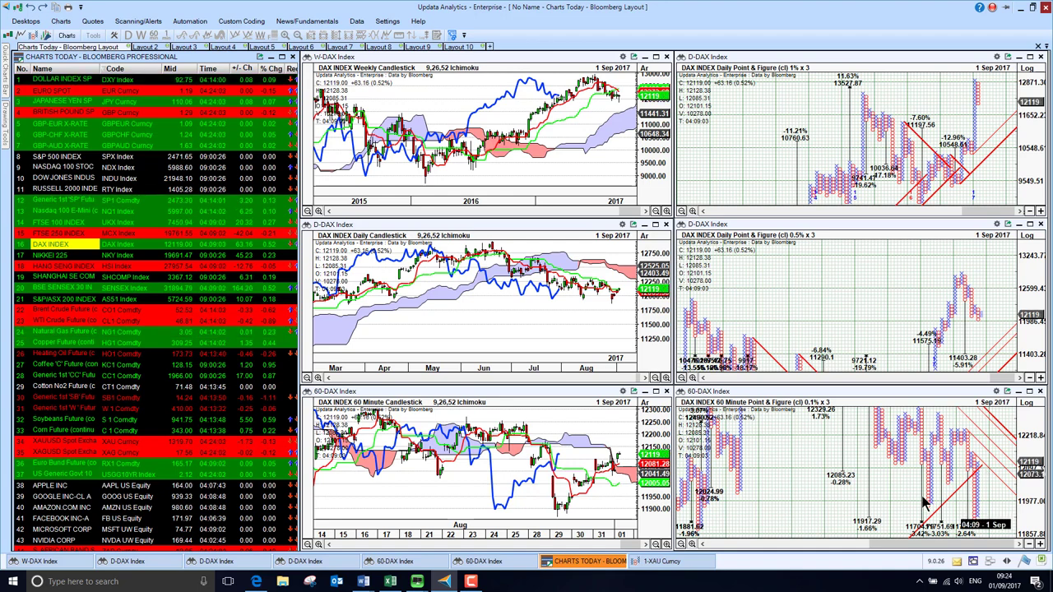
click(1029, 392)
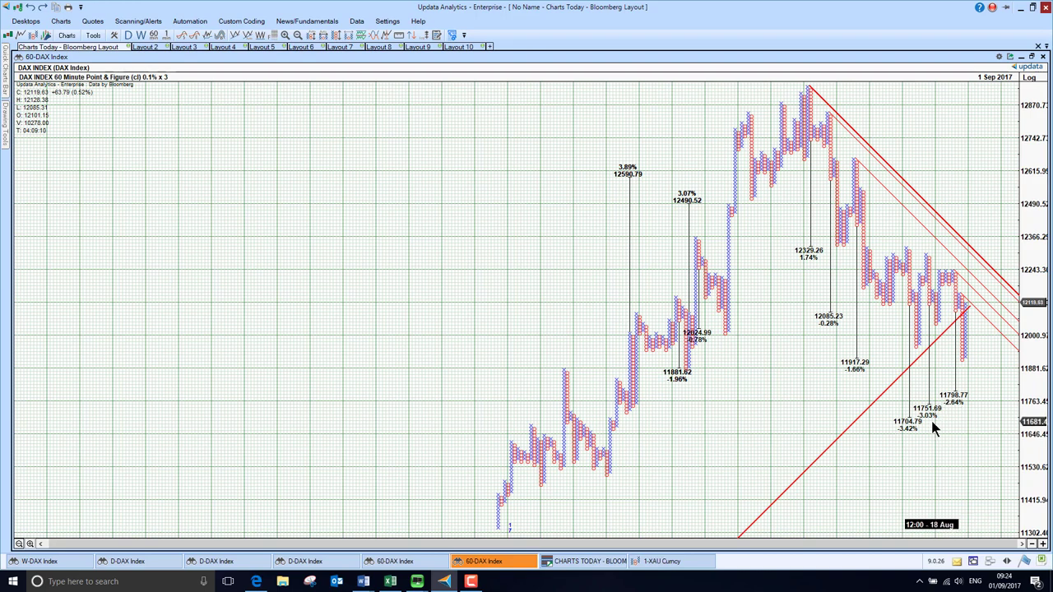
click(1032, 56)
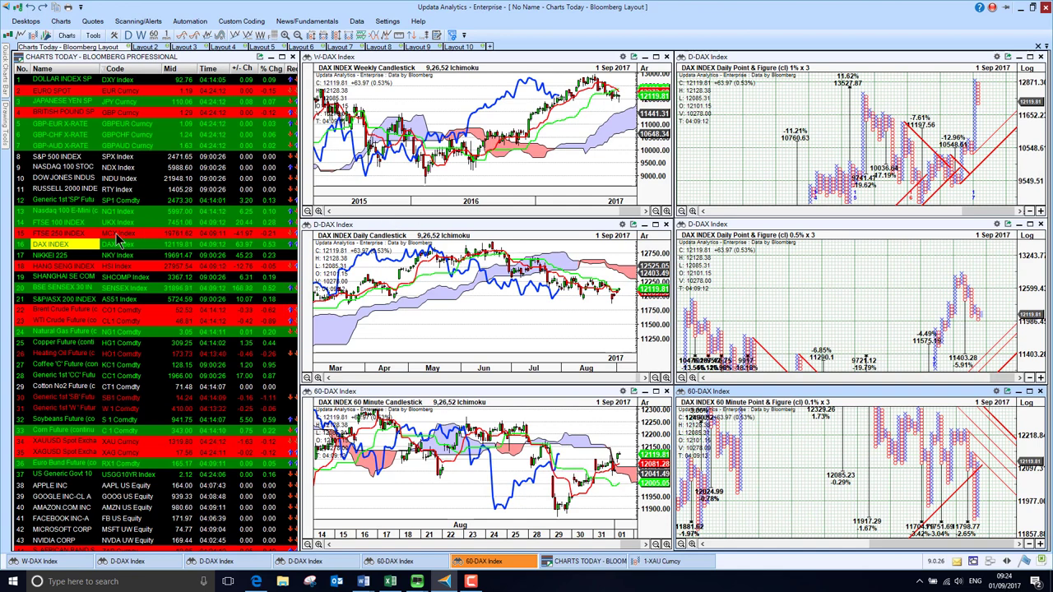
click(51, 256)
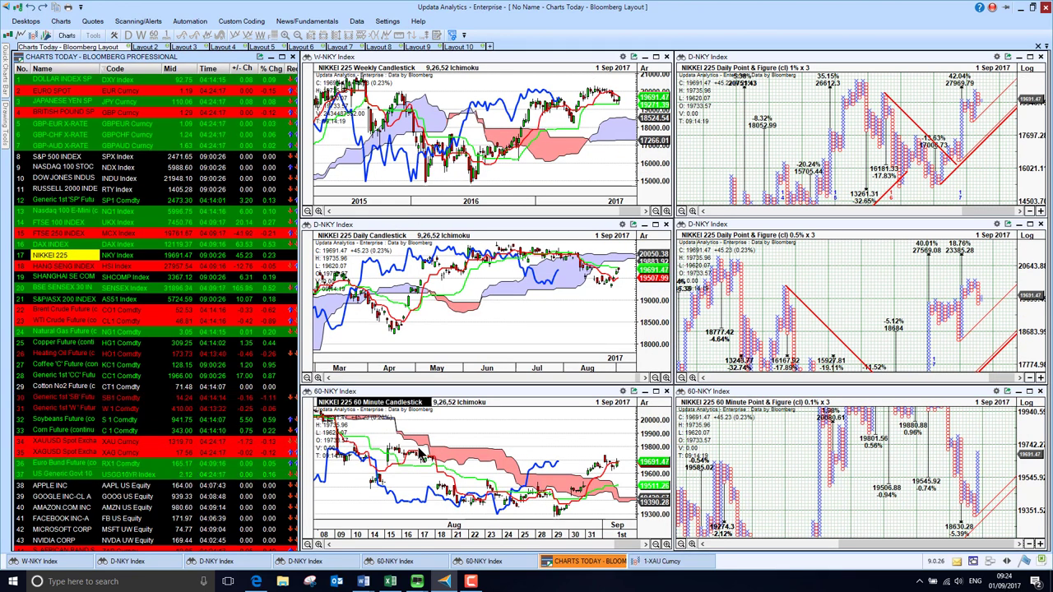
Step through Hang Seng, Shanghai Composite, Sensex 30 and S&P/ASX 200 to CO1 Comdty.
click(51, 268)
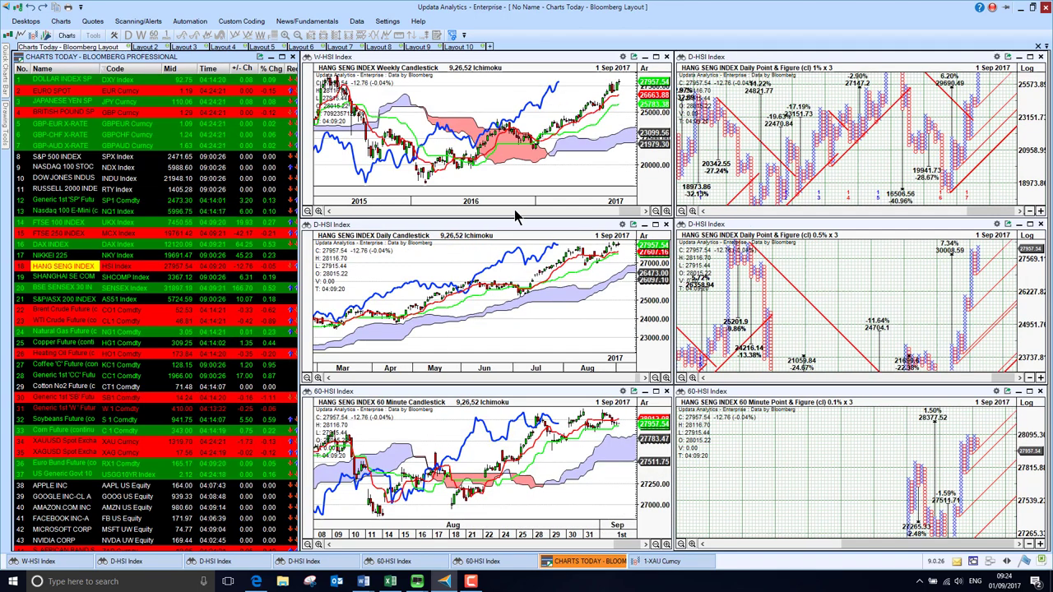
click(56, 278)
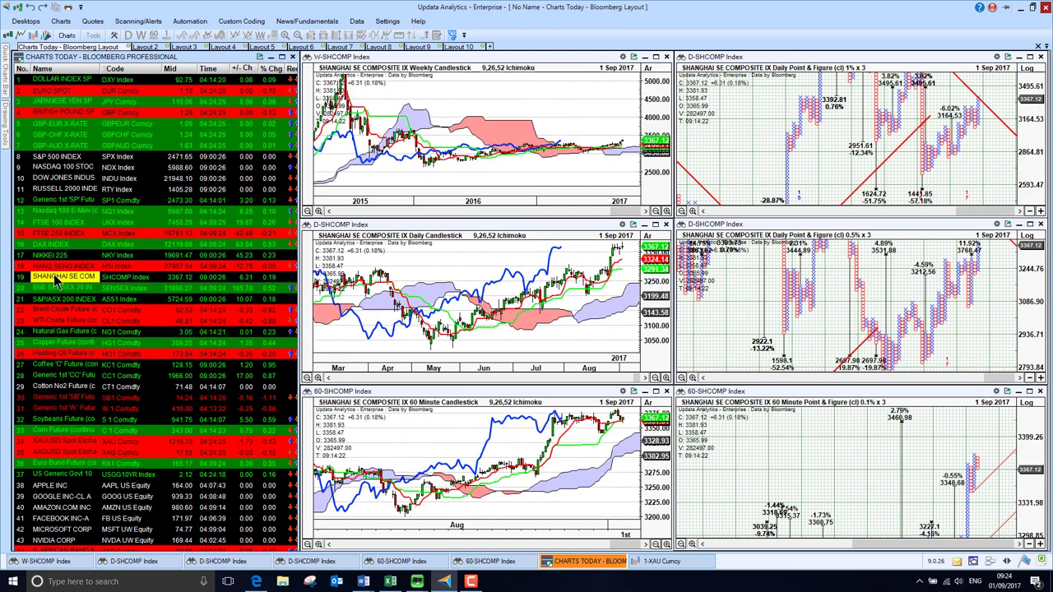
key(Down)
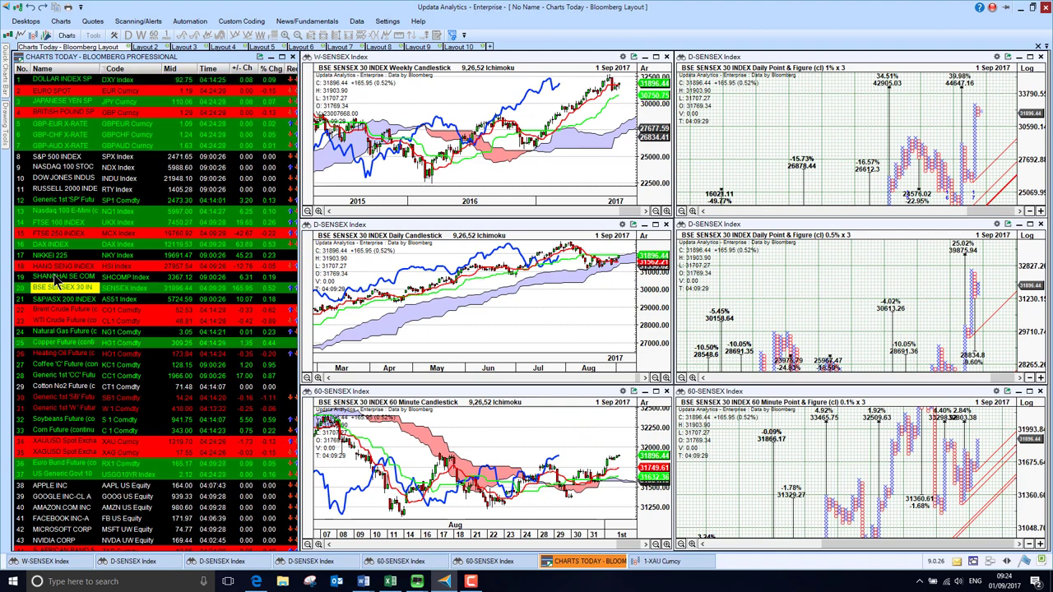
key(Down)
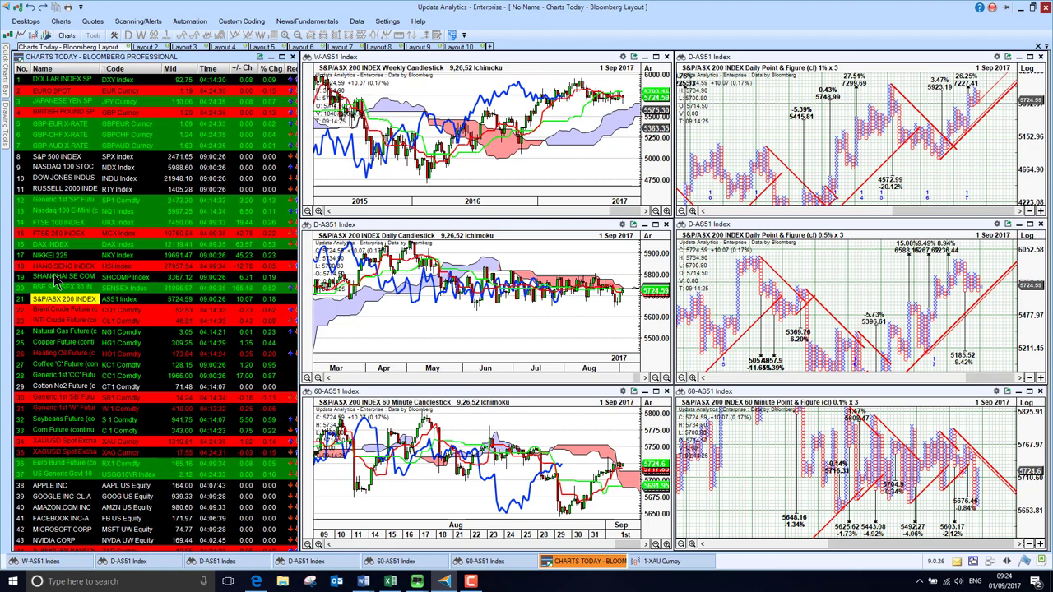
key(Down)
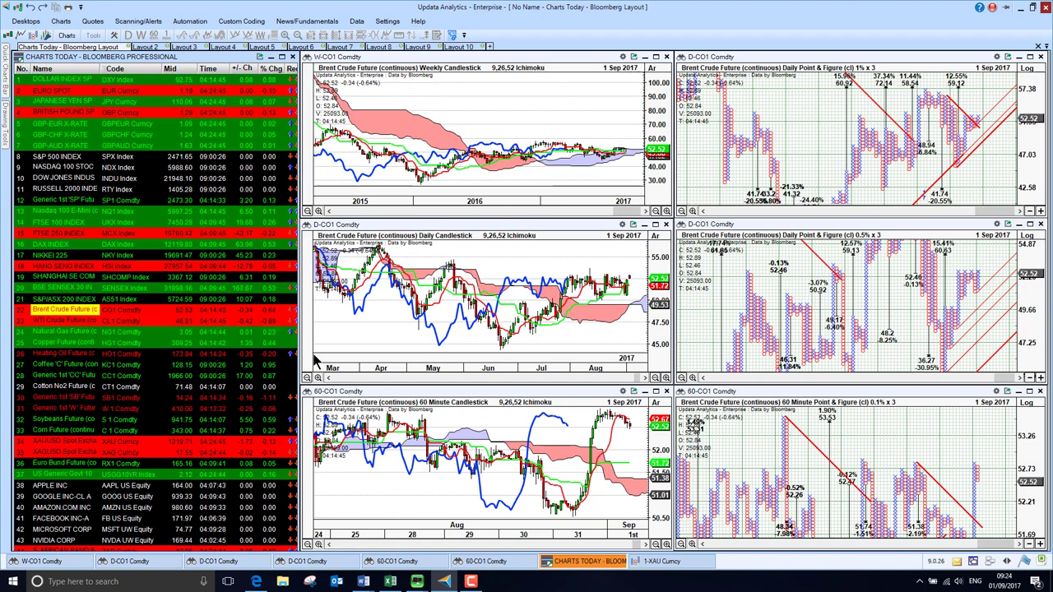
Show WTI Crude Future, then Natural Gas Future (NG1 Comdty) in every chart.
click(65, 326)
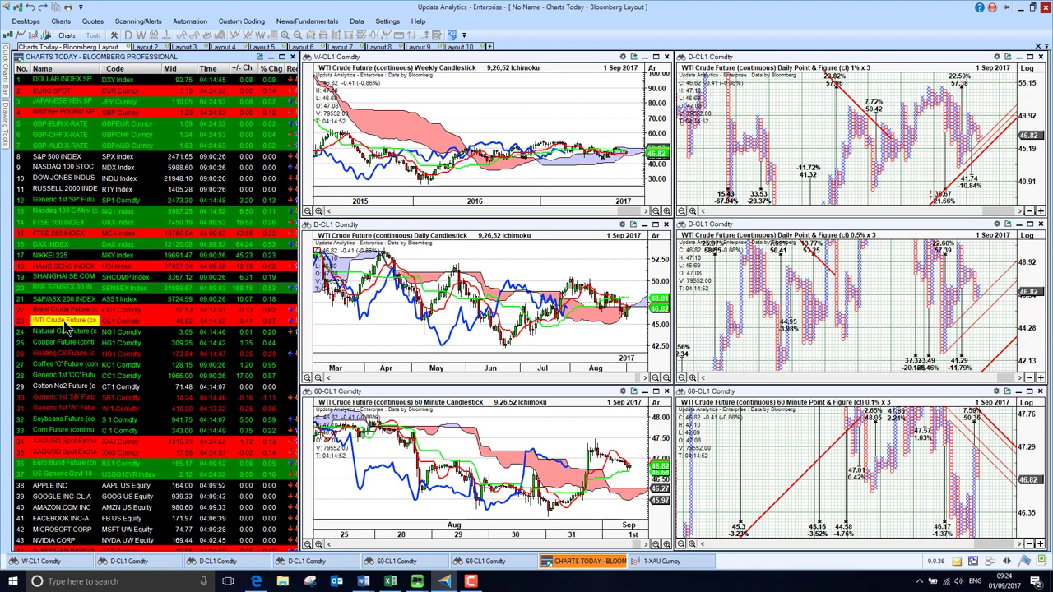
click(66, 330)
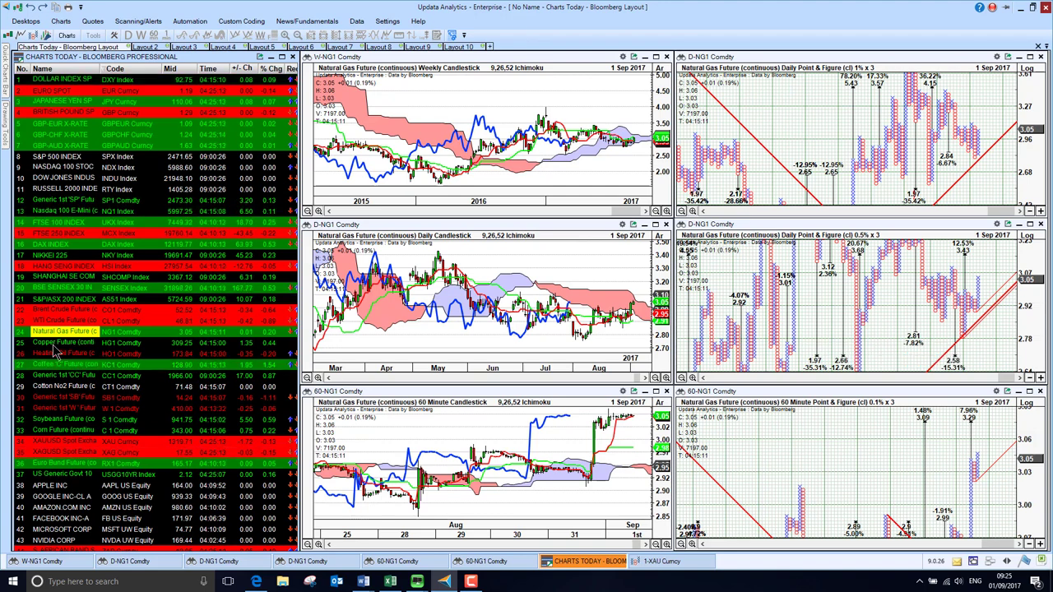
Cycle the charts through the Copper, Heating Oil and Coffee 'C' futures.
click(54, 345)
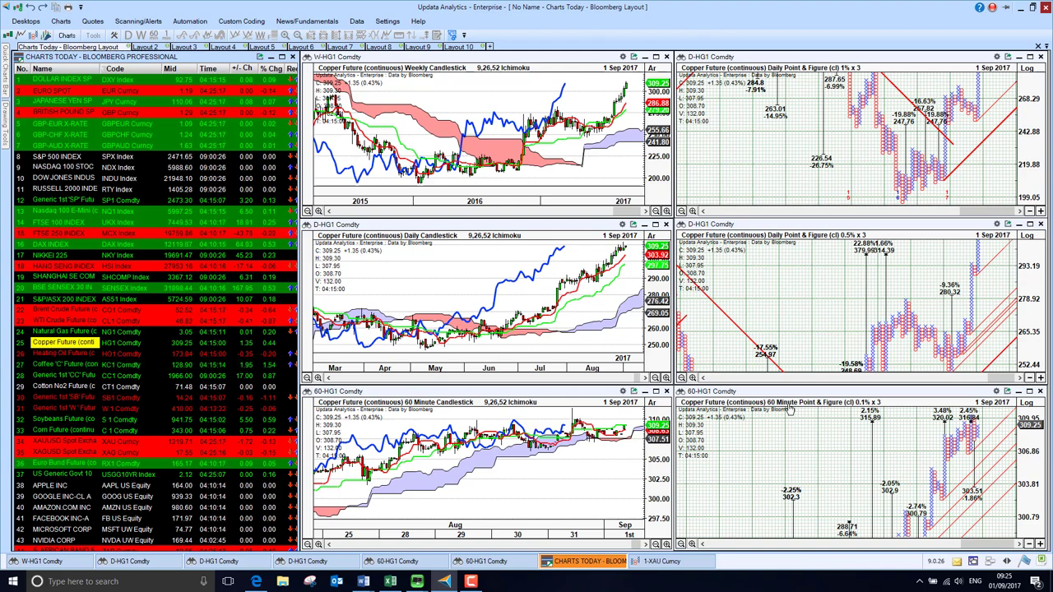
click(65, 353)
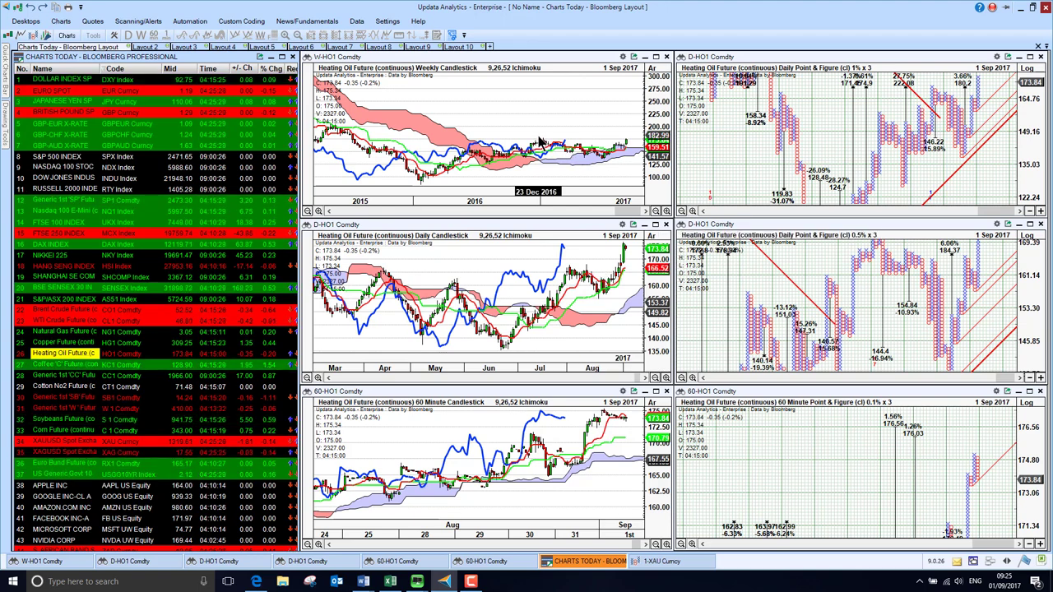
click(56, 365)
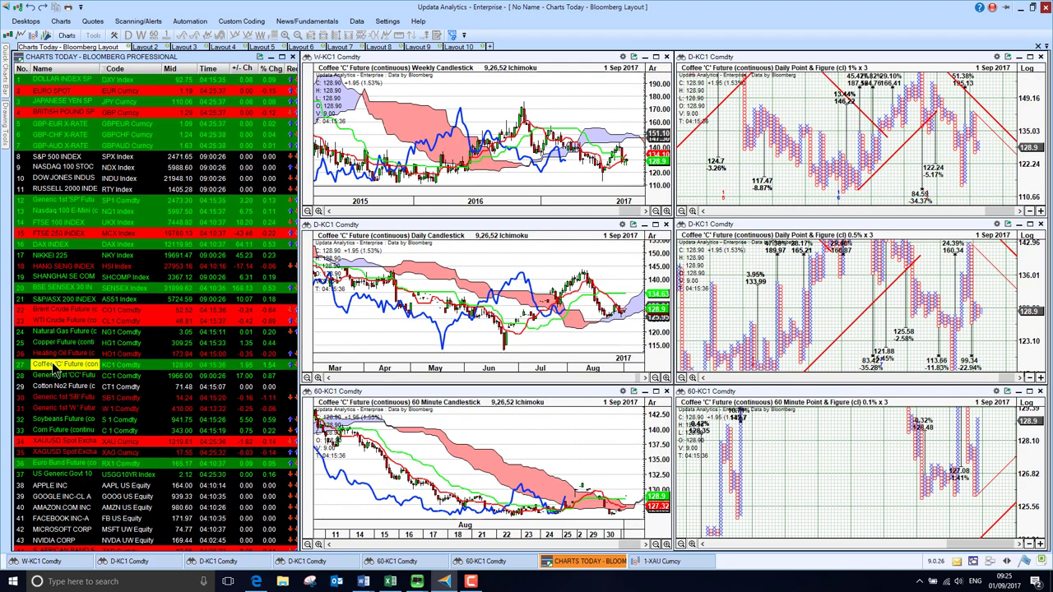
Move down past the cocoa, cotton, sugar, wheat and soybean futures to XAUUSD gold spot.
key(Down)
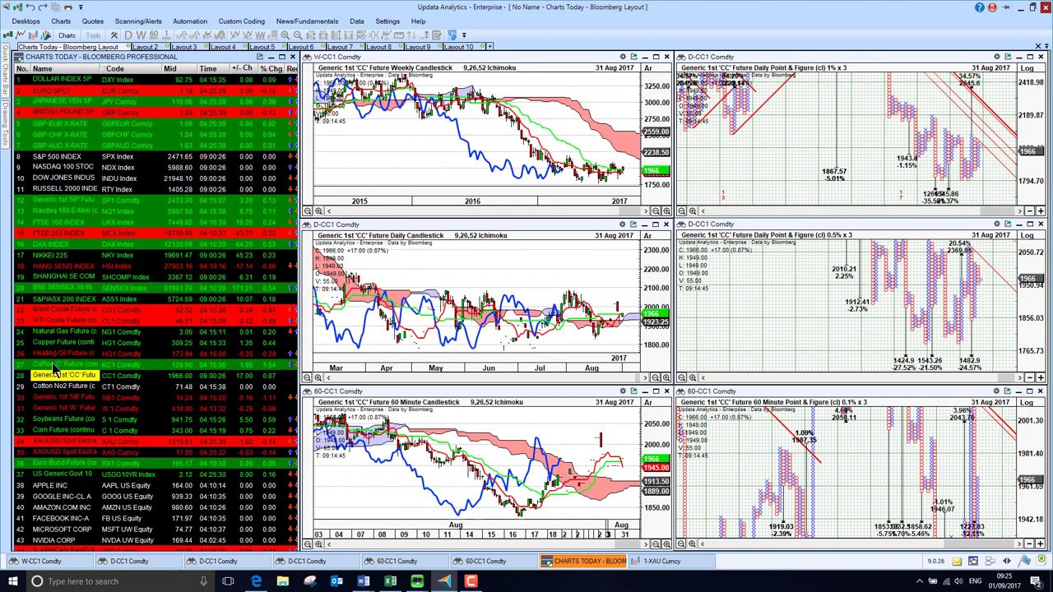
key(Down)
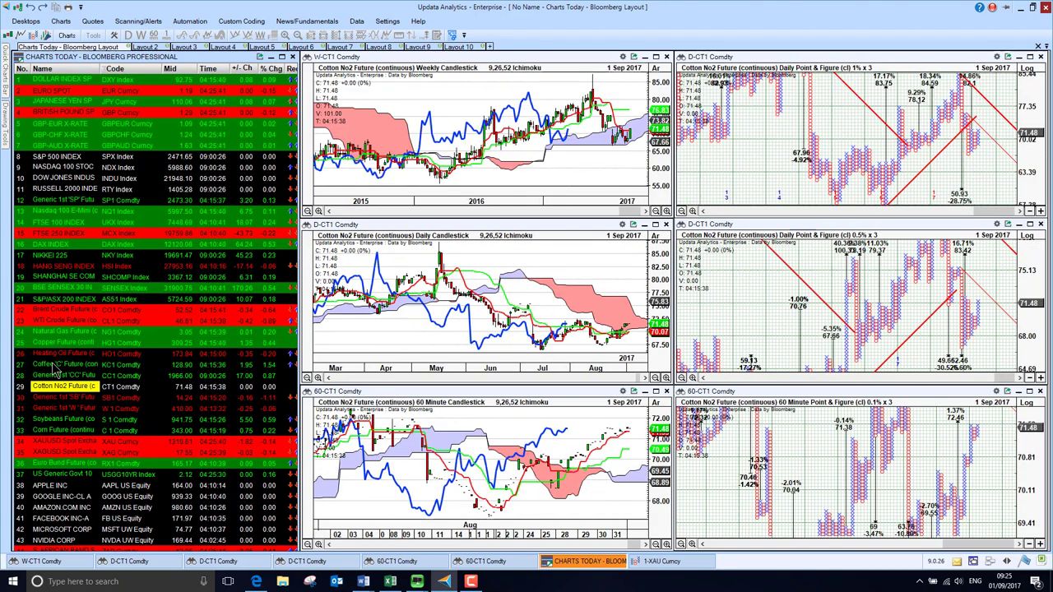
key(Down)
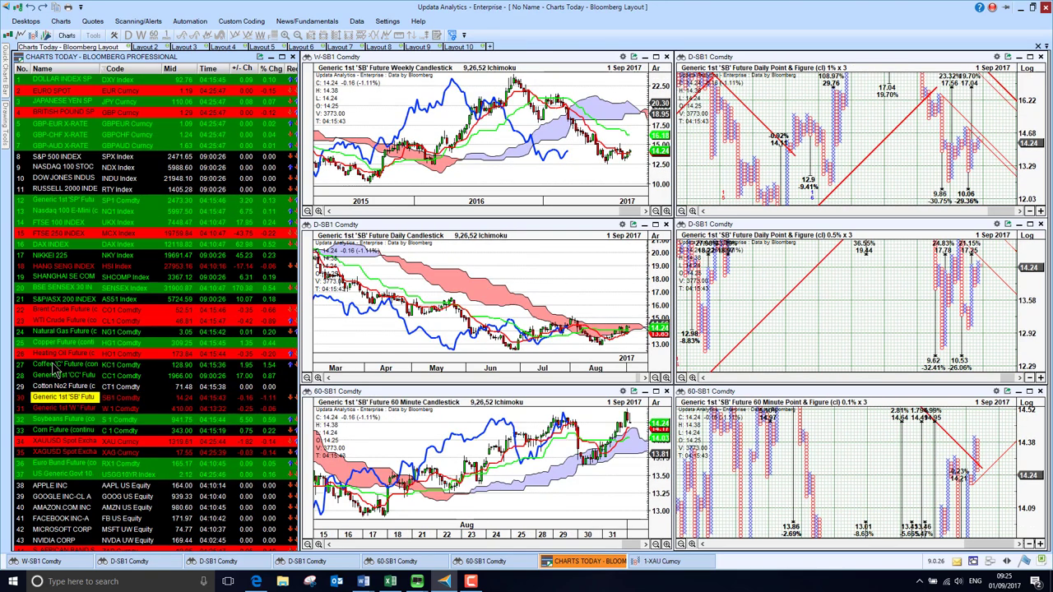
key(Down)
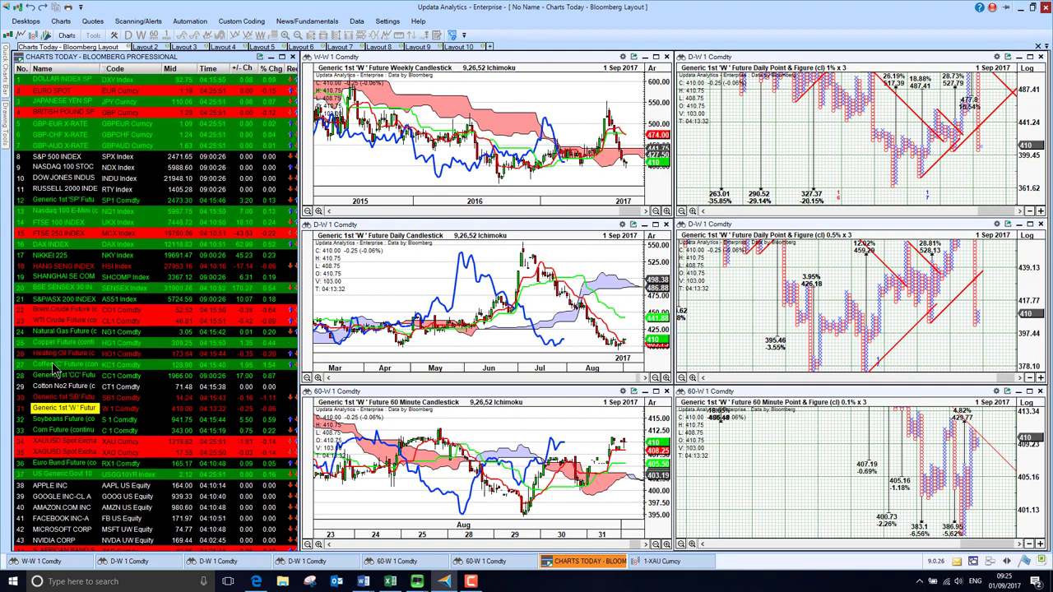
key(Down)
key(Down)
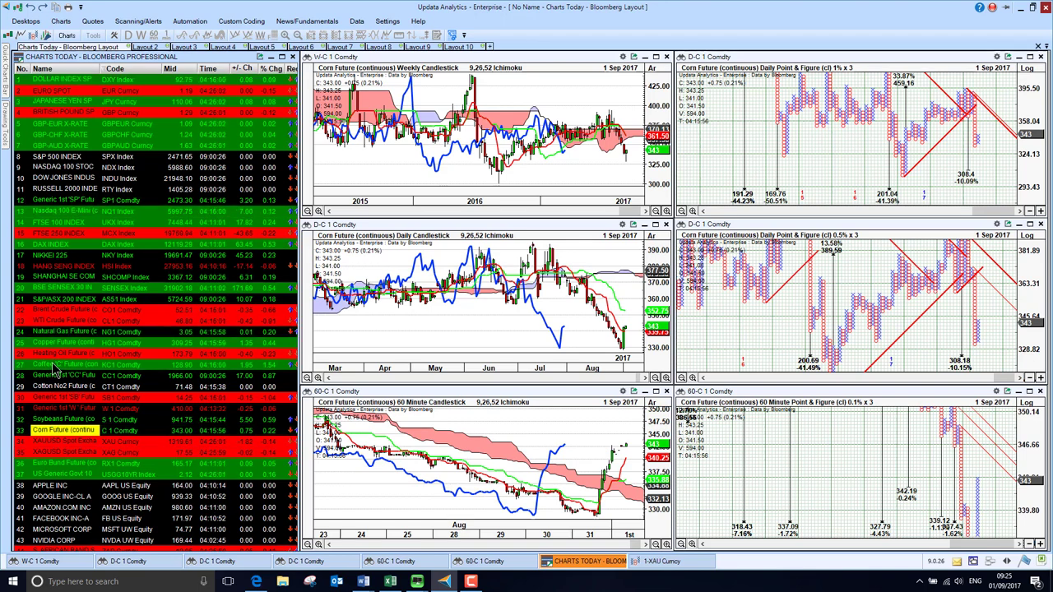
key(Down)
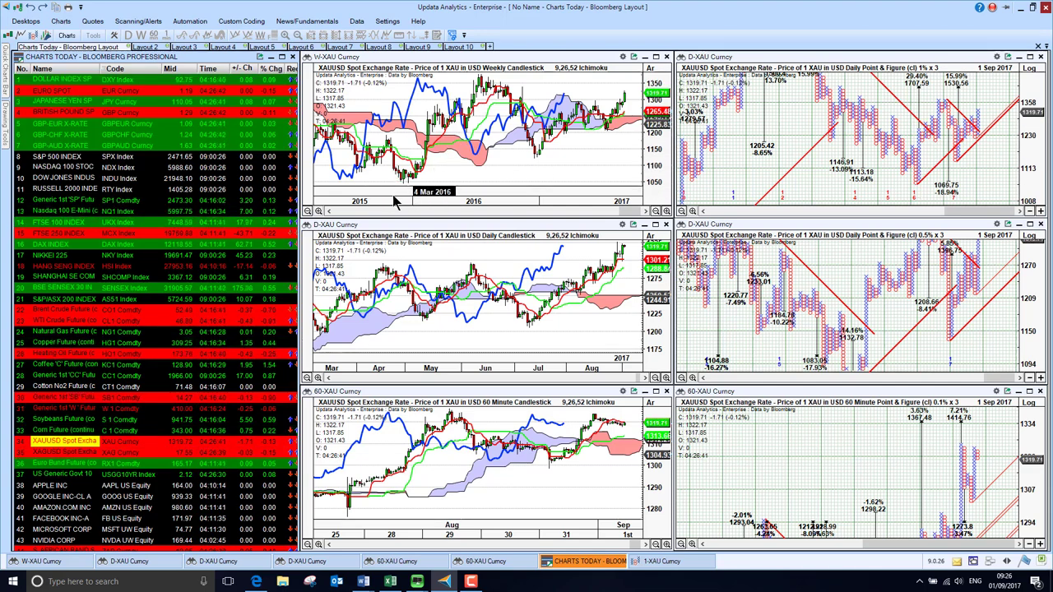
Maximize the weekly XAU gold Ichimoku chart, widen its range back to 2002, then zoom back in.
double_click(549, 56)
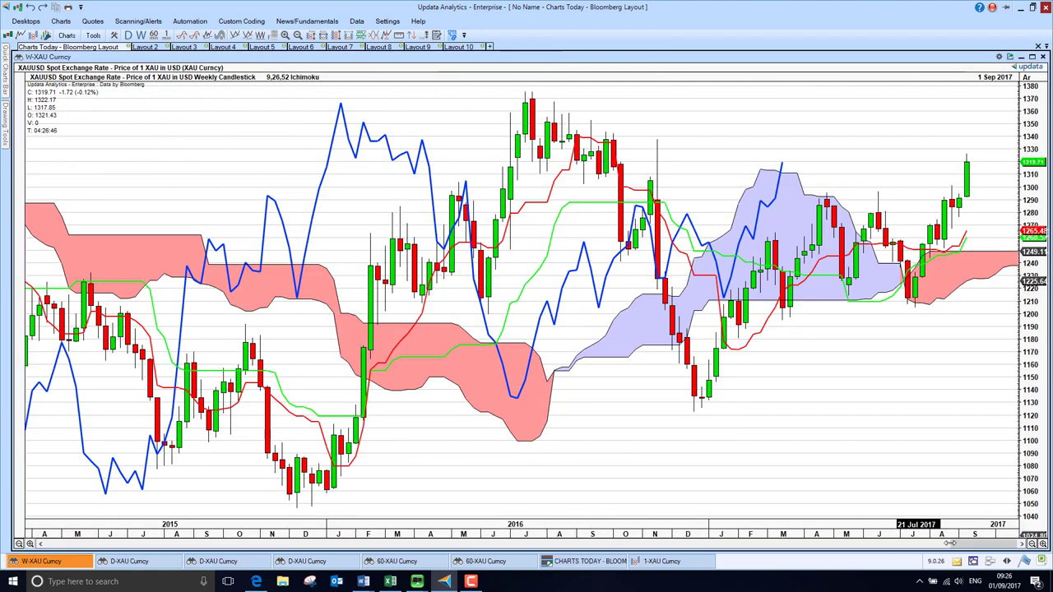
drag(920, 544, 874, 548)
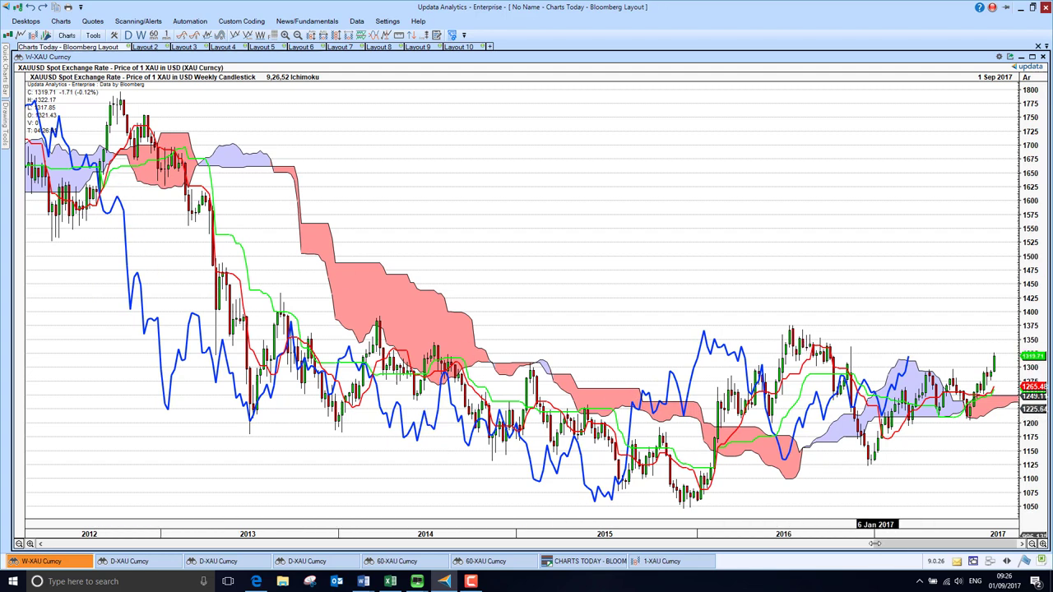
drag(874, 544, 5, 477)
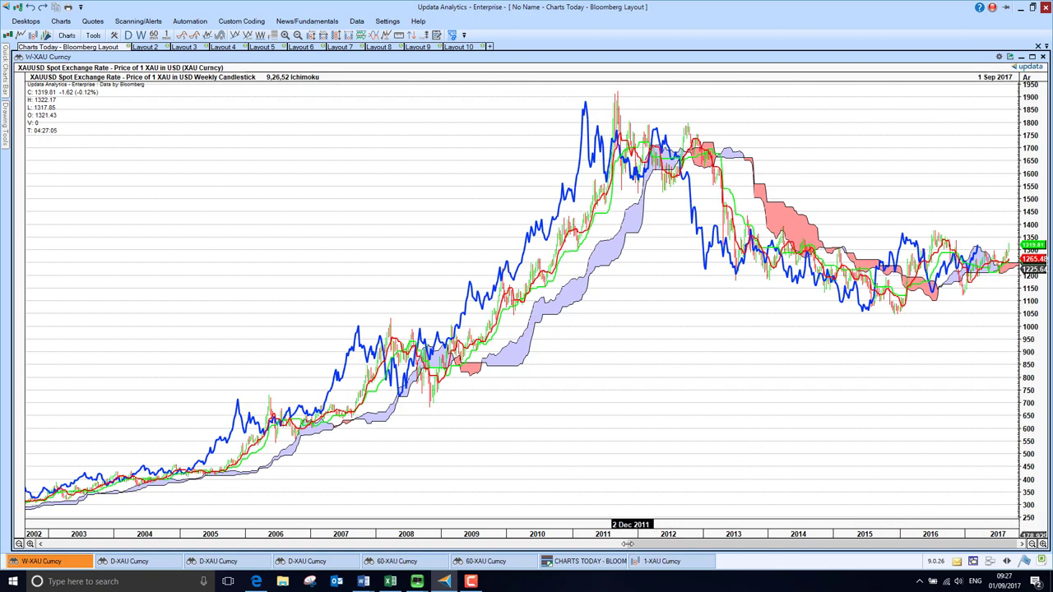
scroll(627, 544, up, 5)
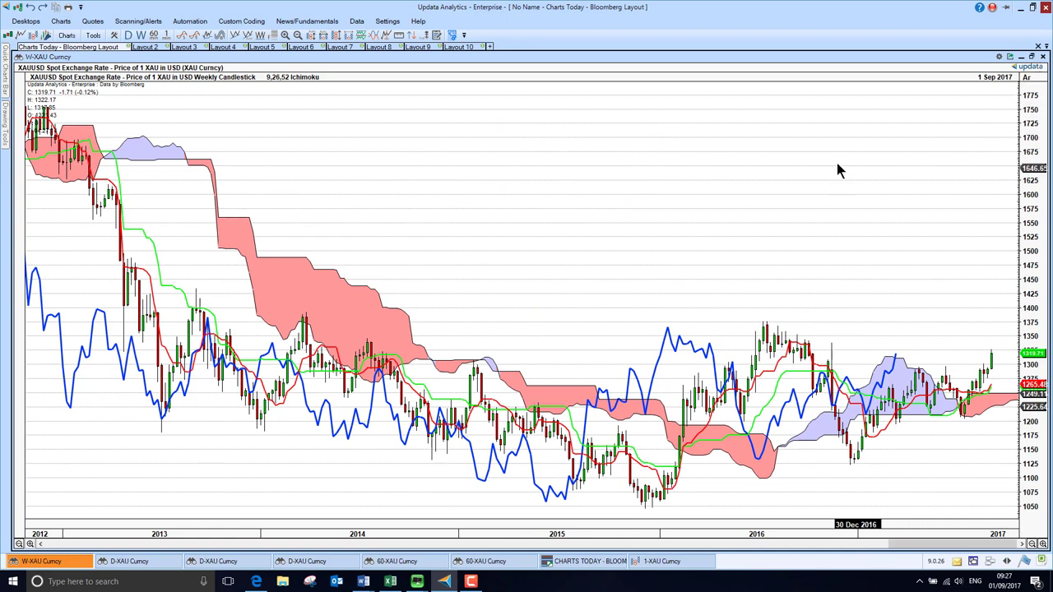
Restore the maximized W-XAU Curncy chart window to the tiled six-chart layout.
click(1032, 58)
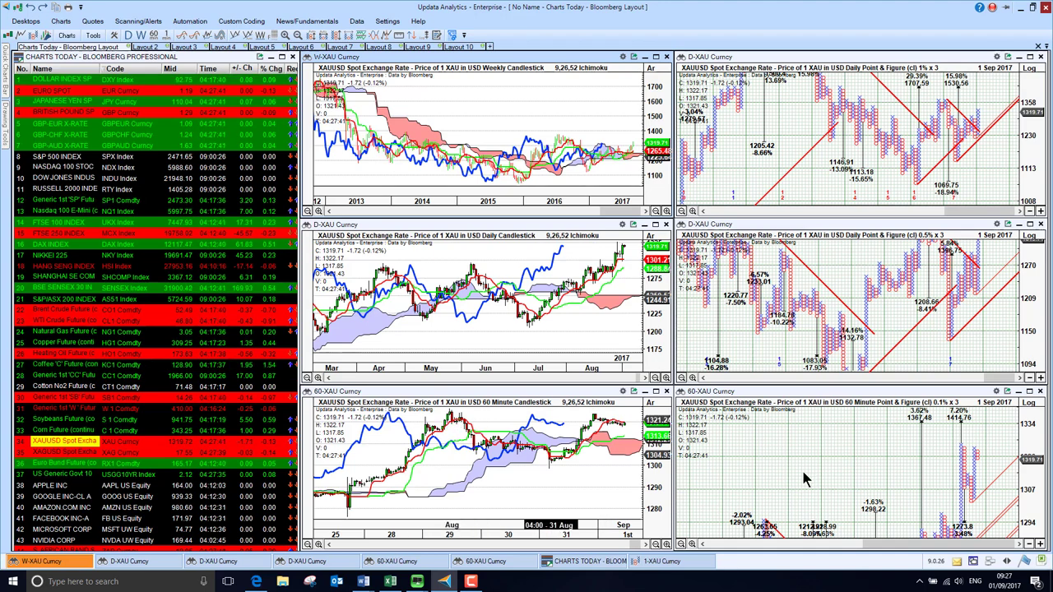
click(1030, 391)
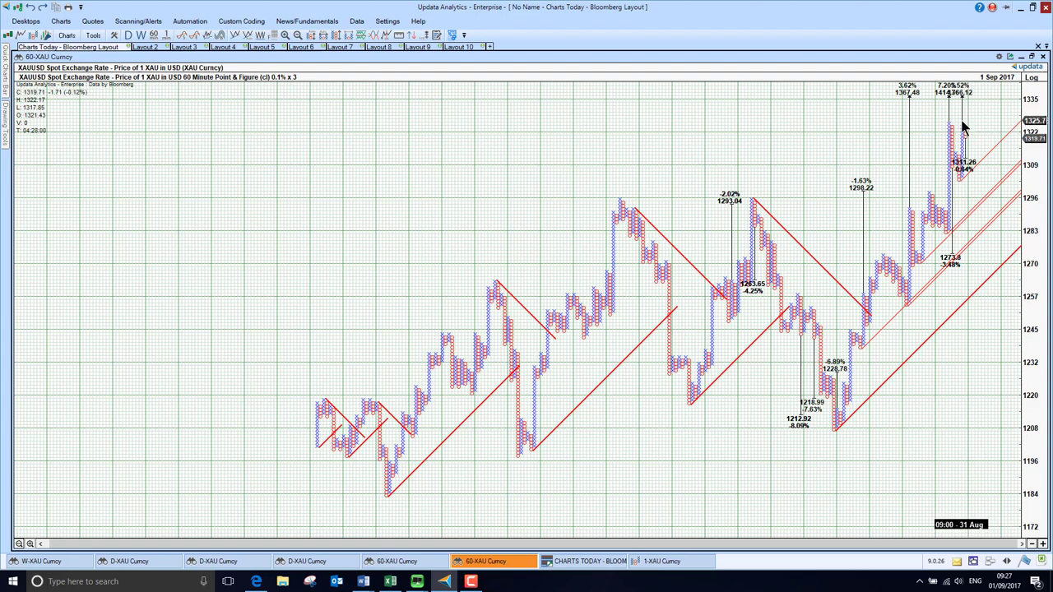
drag(981, 134, 874, 235)
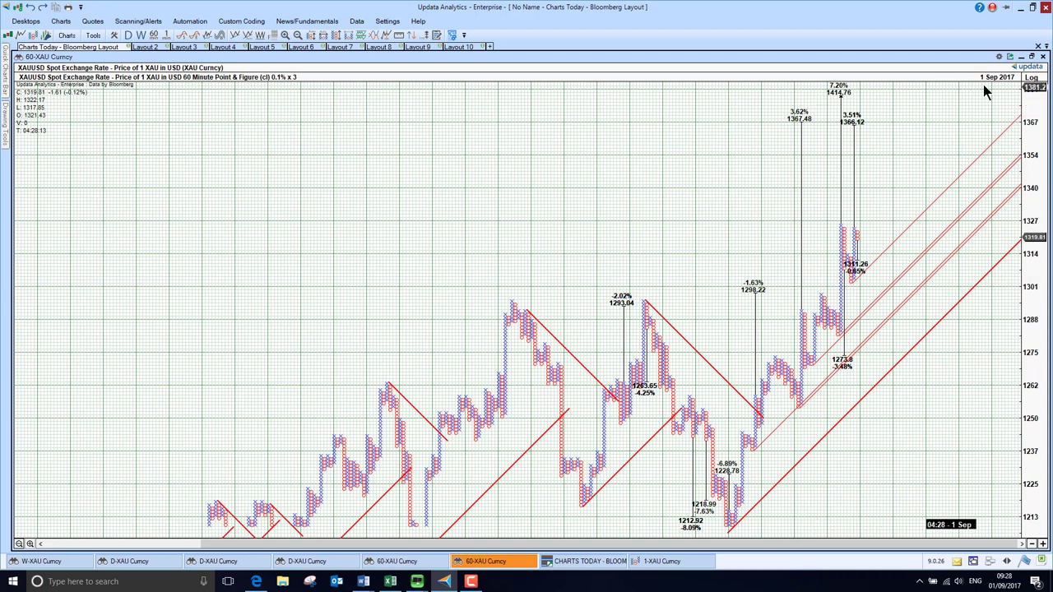
click(1033, 58)
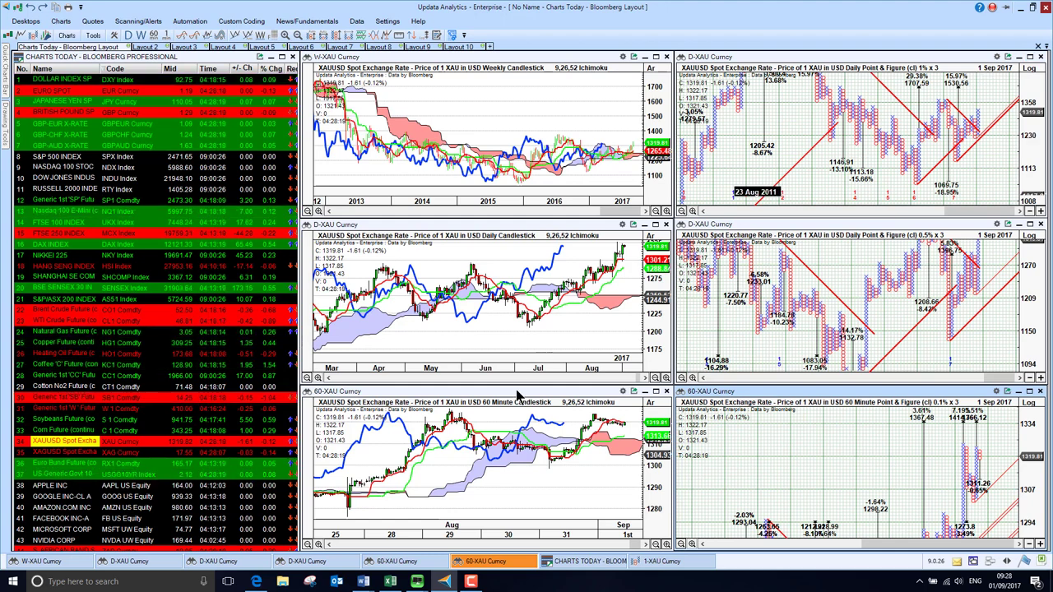
Open a separate 1-minute D-XAU gold chart and convert it to point & figure.
double_click(59, 443)
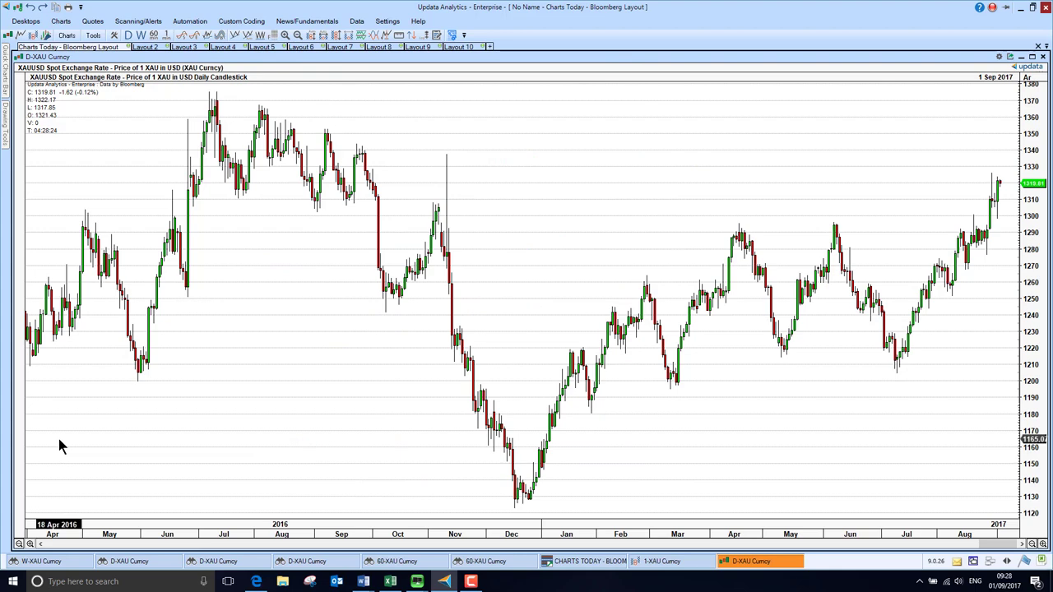
click(167, 36)
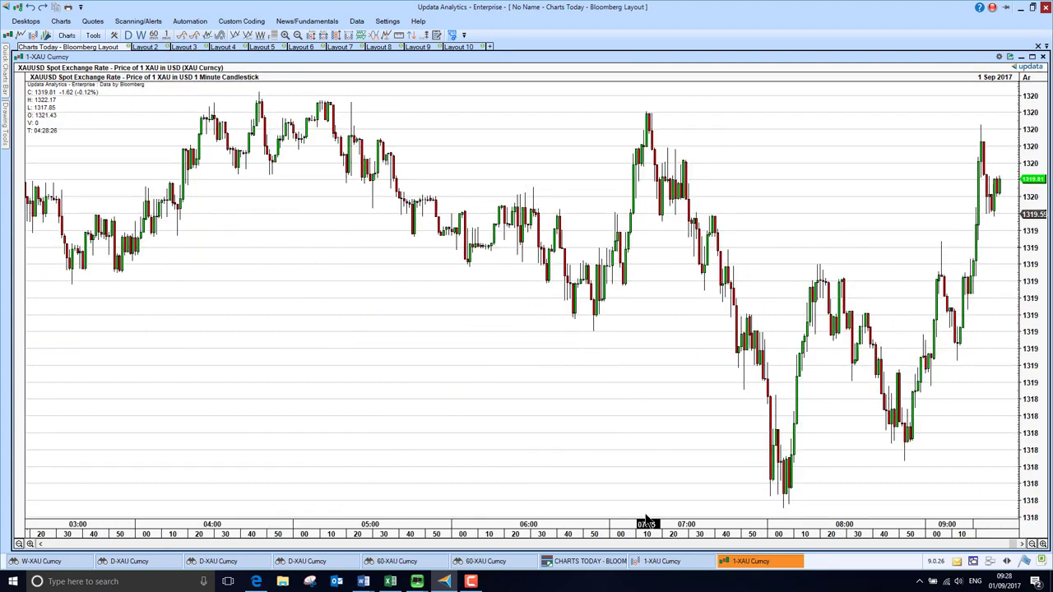
drag(1005, 546, 840, 560)
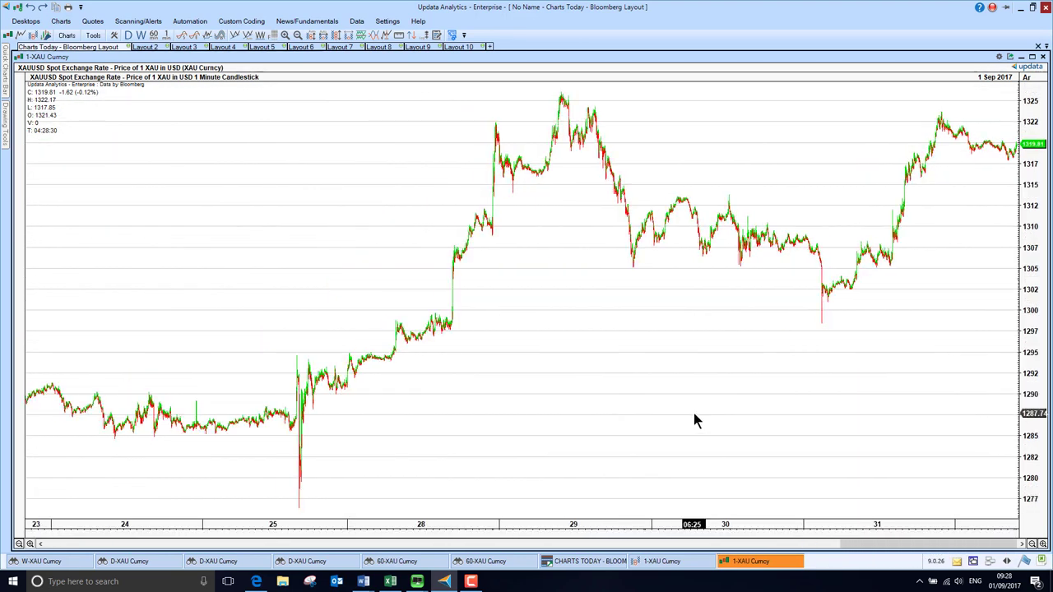
key(p)
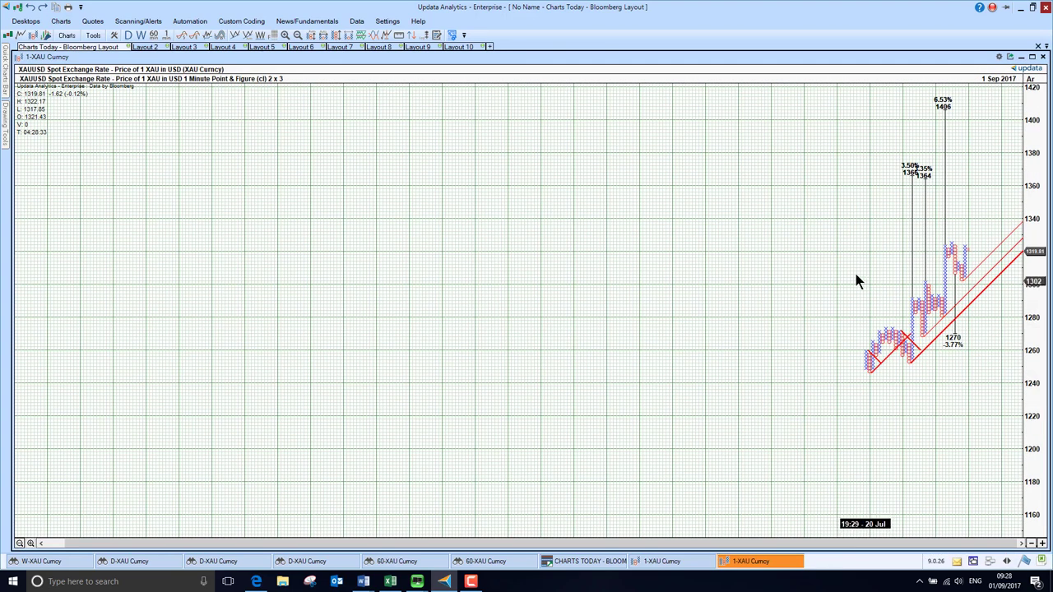
Reduce the box size stepwise (1, 0.5, 0.25) to 0.2 x 3, then restore the six-chart layout.
click(1039, 545)
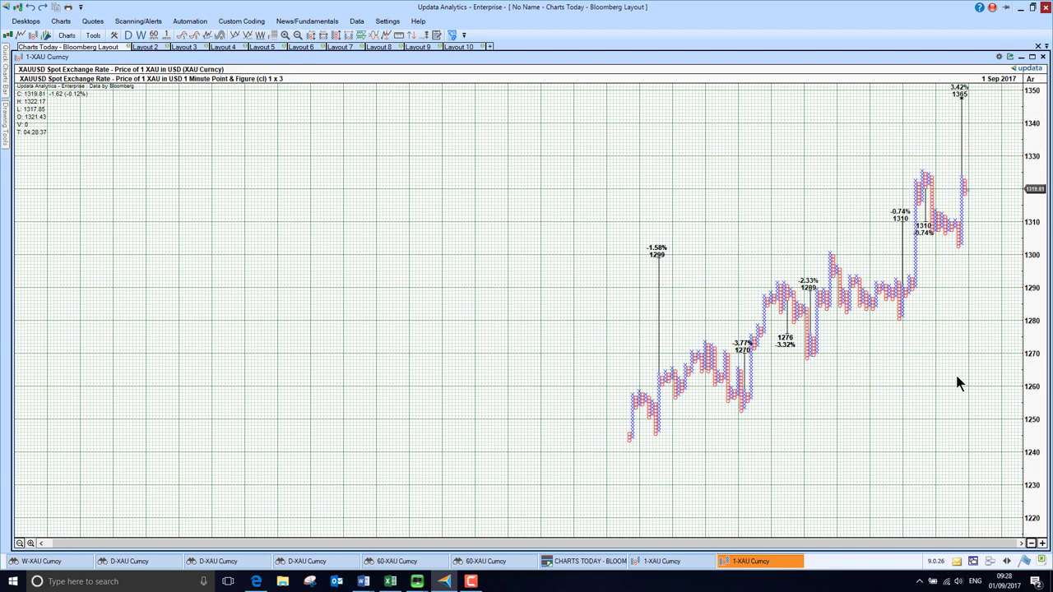
drag(956, 382, 769, 445)
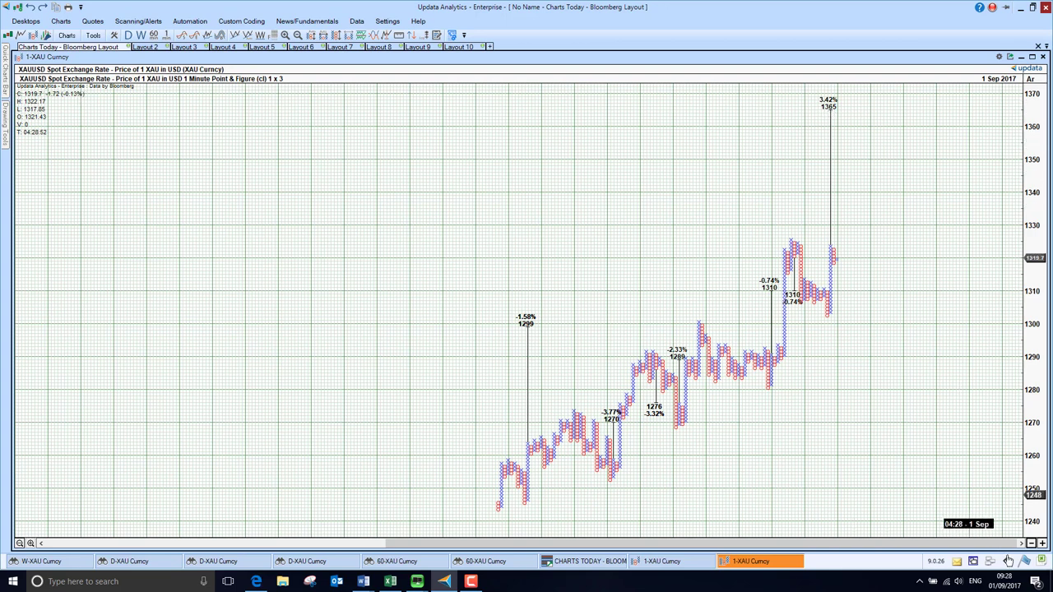
click(1033, 545)
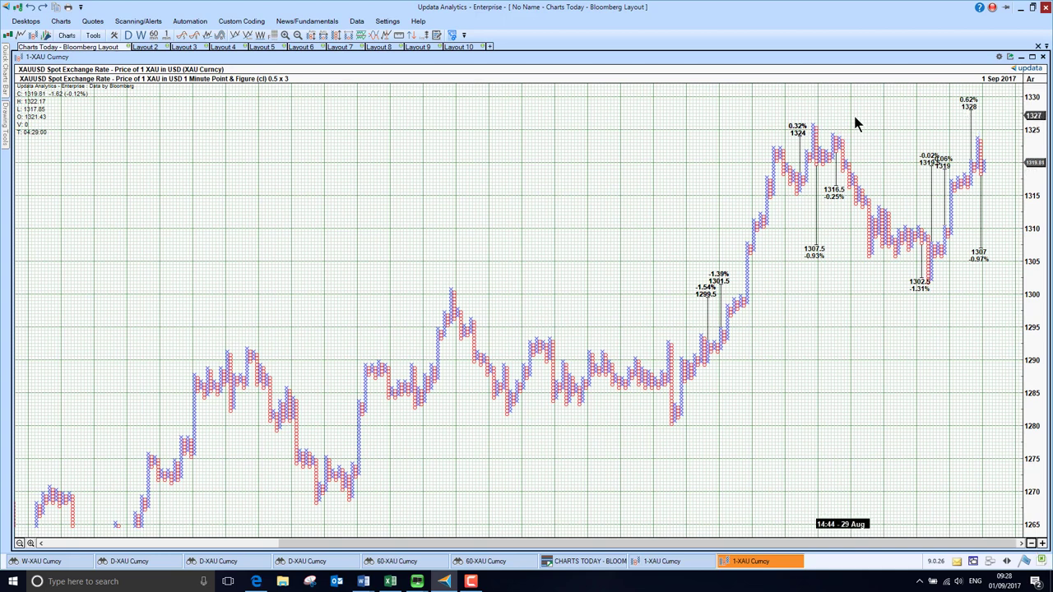
click(1032, 544)
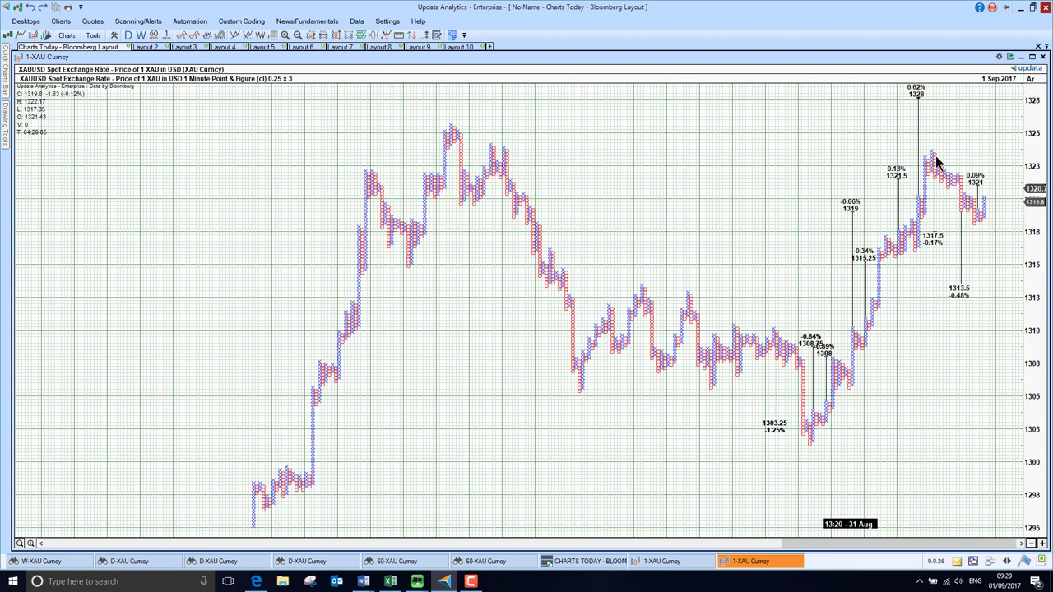
click(1031, 544)
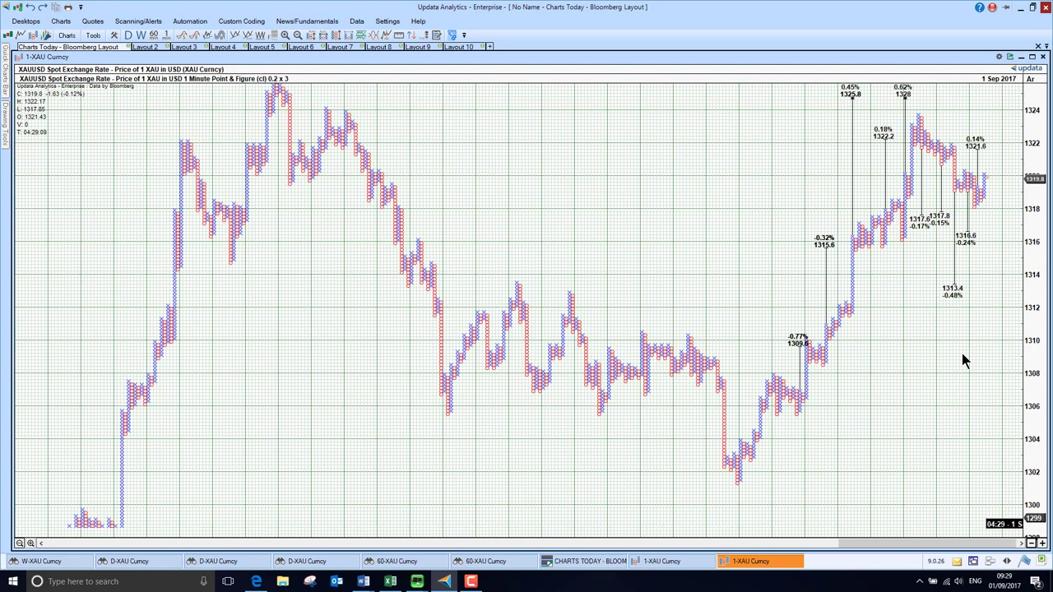
scroll(823, 424, up, 2)
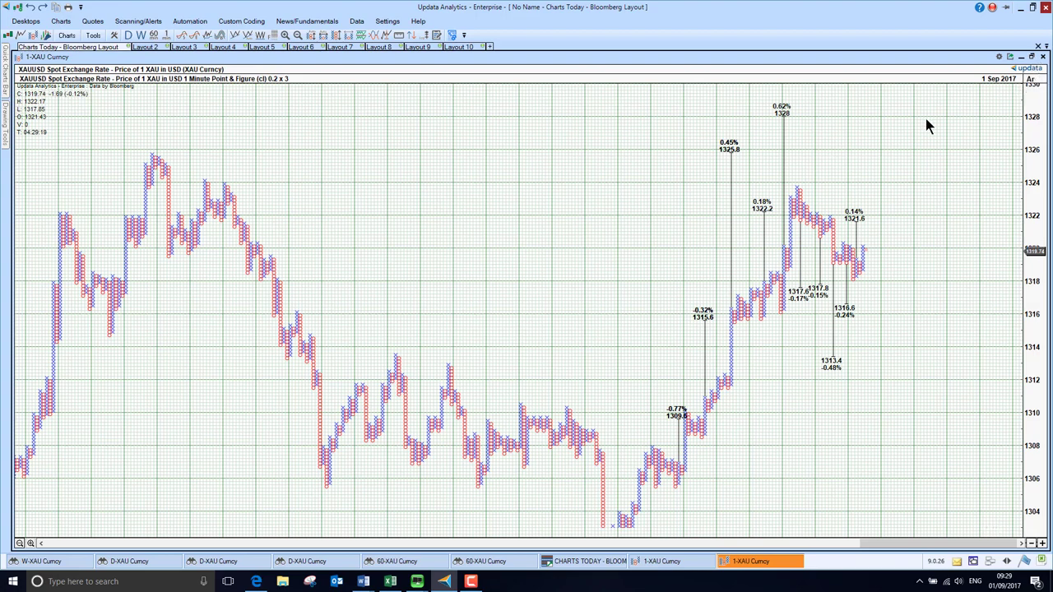
click(1021, 58)
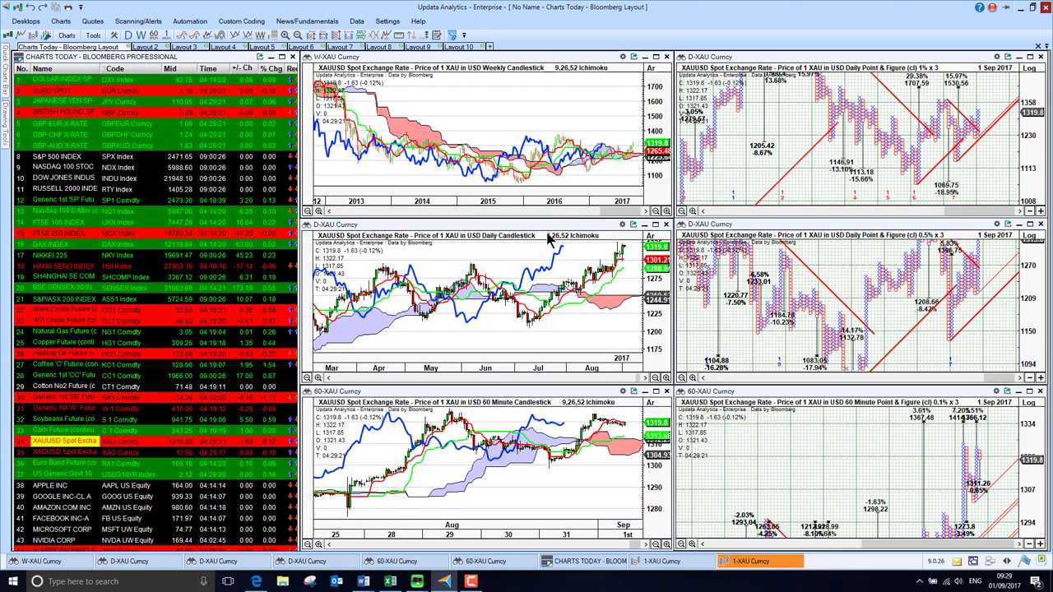
Load XAGUSD silver, the US 10-year government yield, then Apple into all six charts.
click(47, 455)
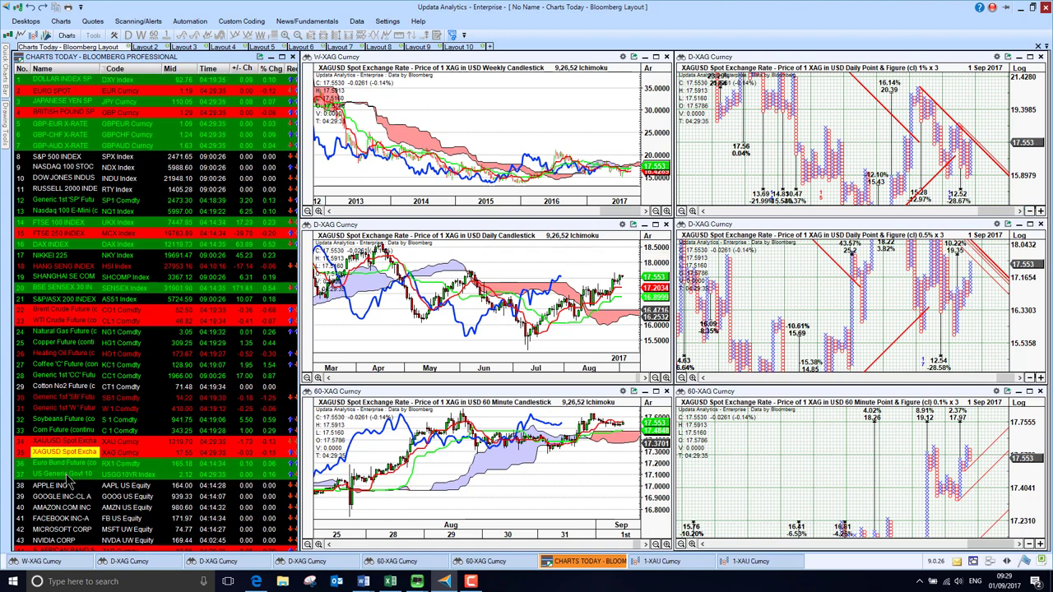
key(Down)
key(Down)
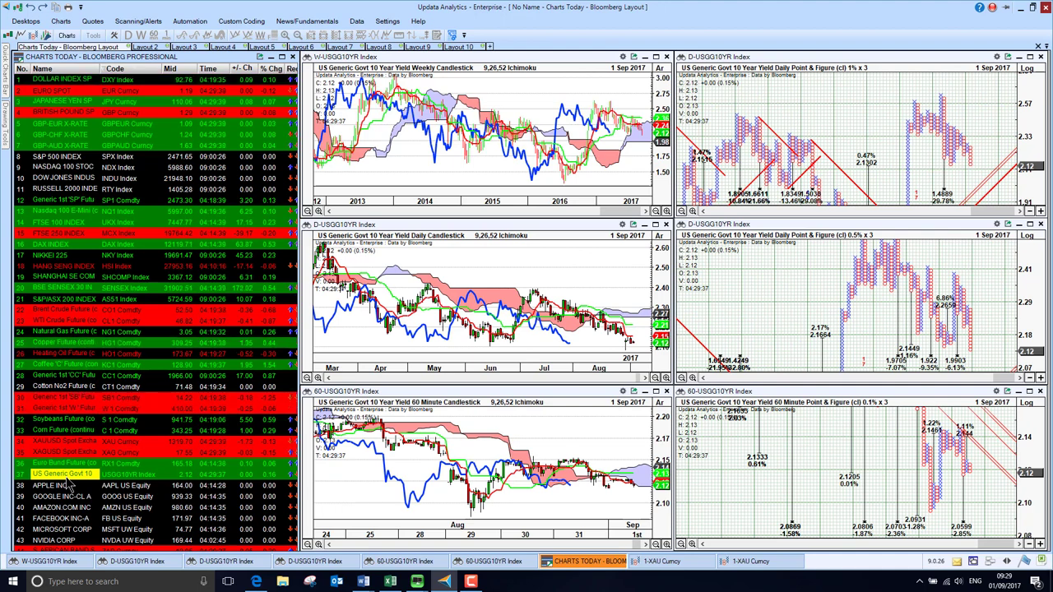
click(70, 486)
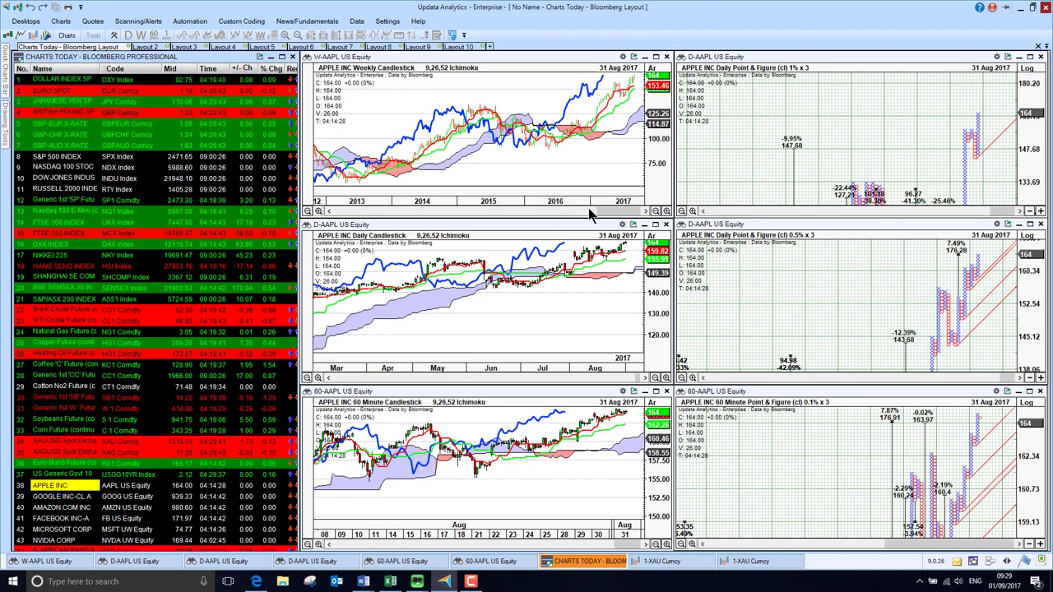
drag(597, 211, 615, 214)
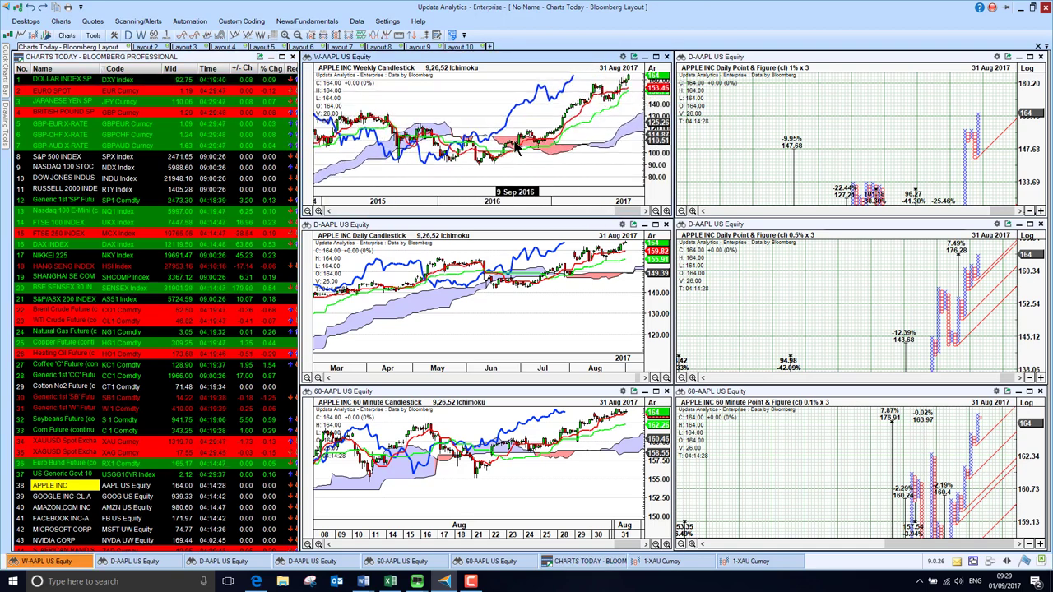
Step through Google, Amazon and Facebook, ending on Microsoft Corp in all charts.
click(60, 498)
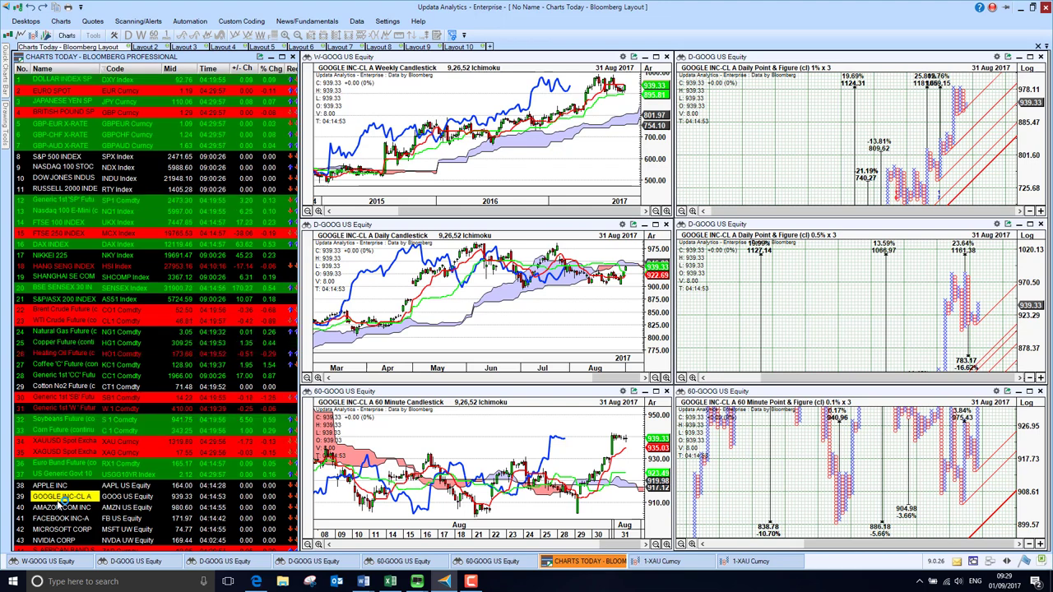
click(60, 506)
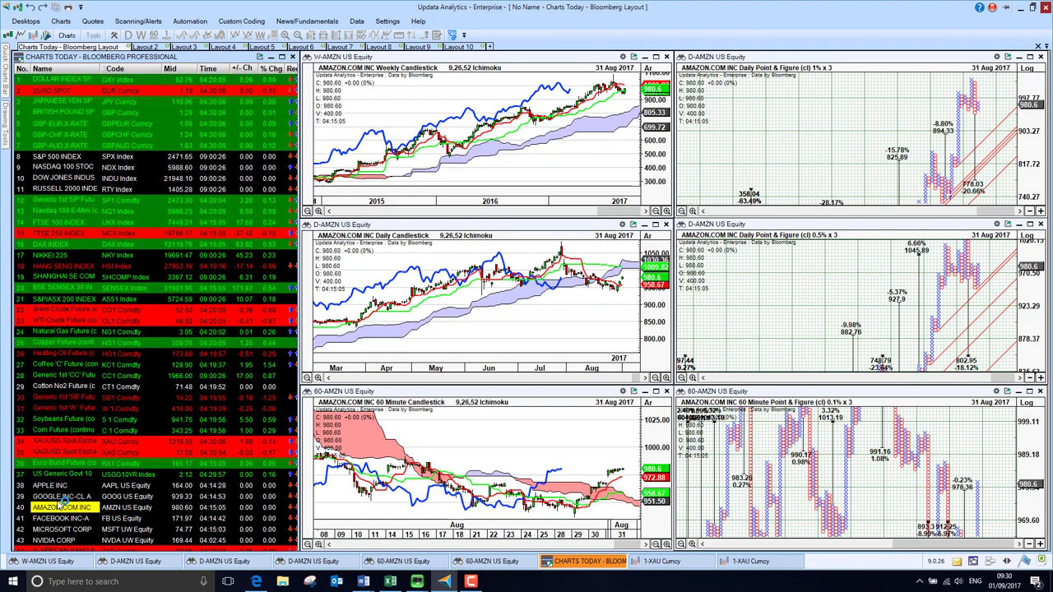
key(Down)
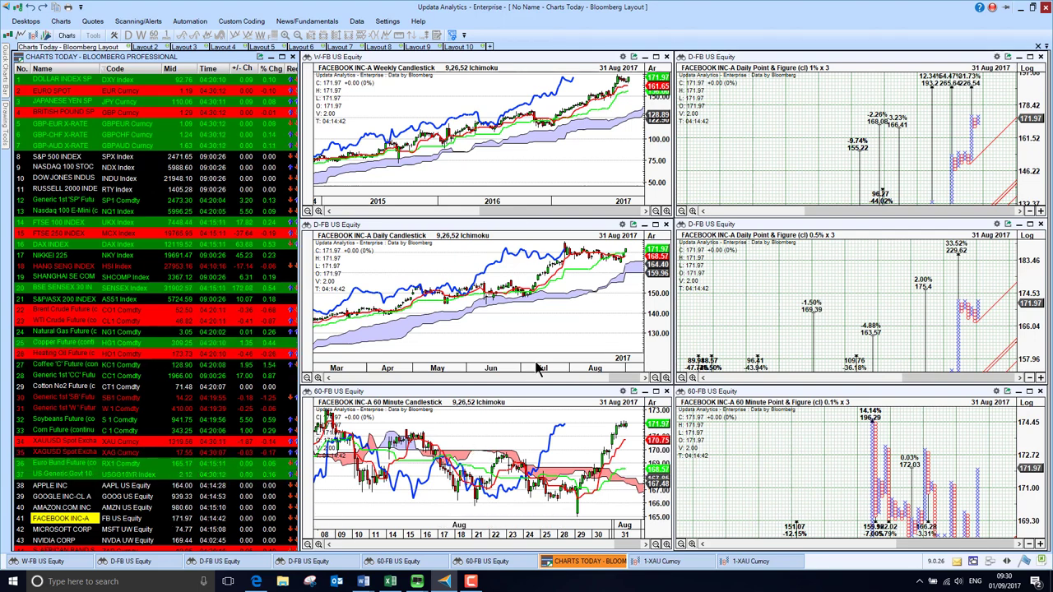
click(51, 530)
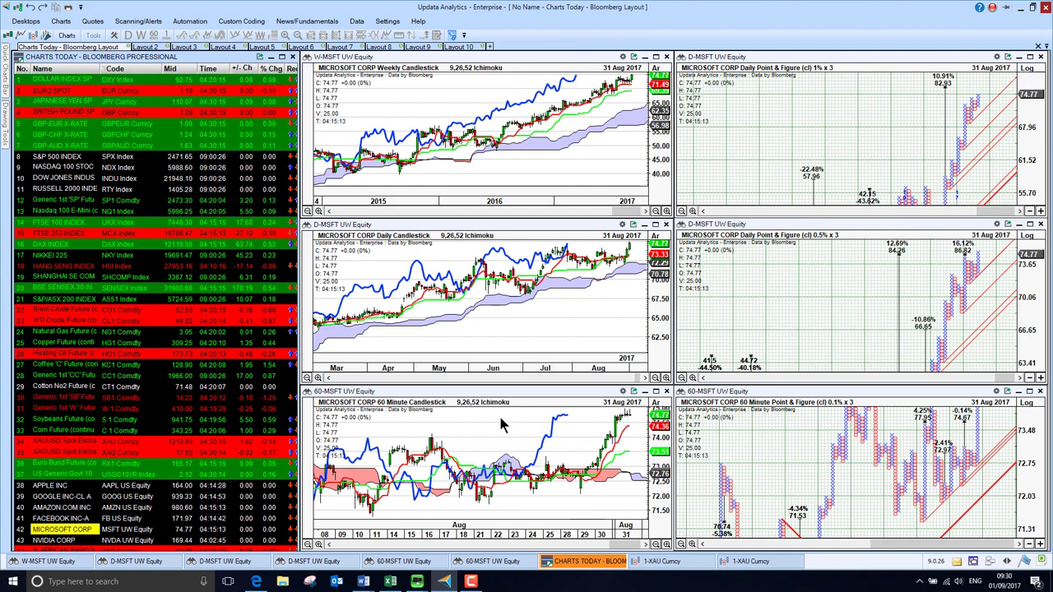